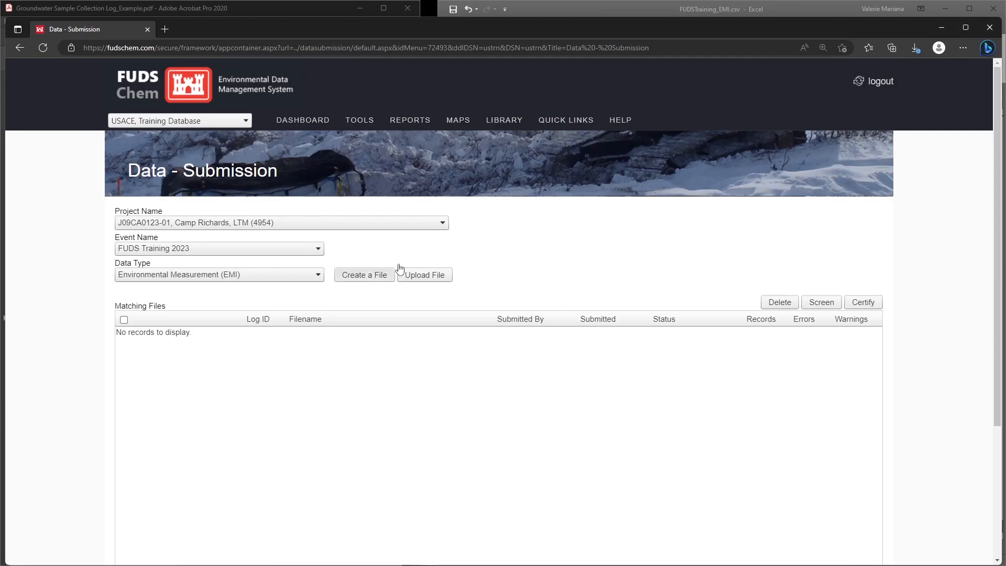
# Step: Generate the Electronic Data Specification (Fixed Width) report for the Environmental Measurement data type
pyautogui.moveTo(398, 118)
pyautogui.moveTo(466, 197)
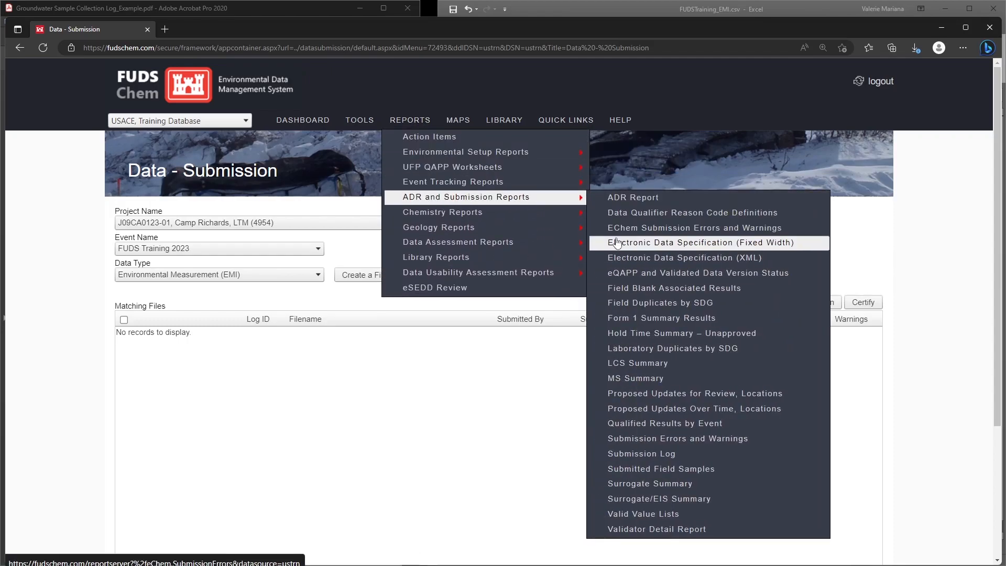
pyautogui.click(807, 244)
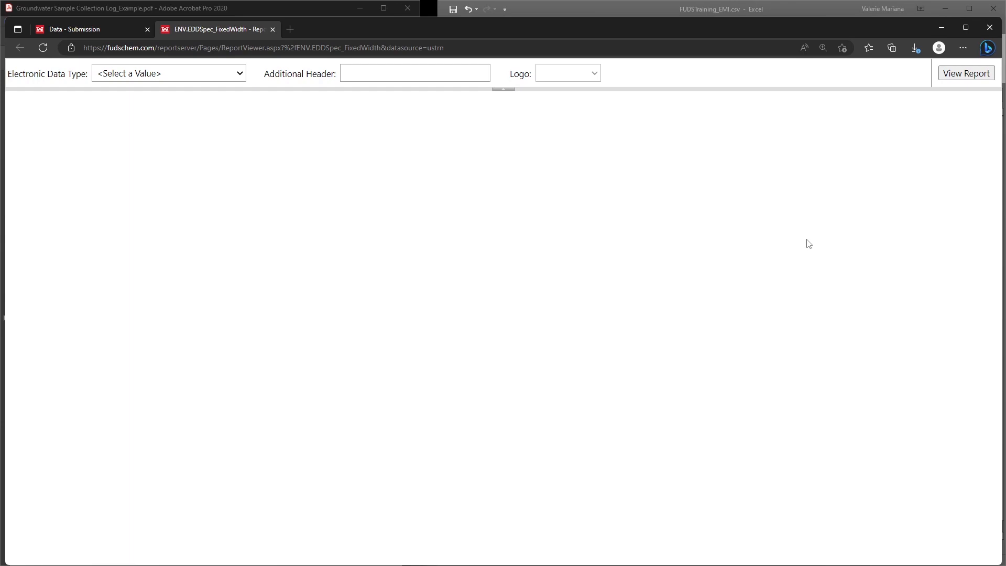
pyautogui.click(210, 78)
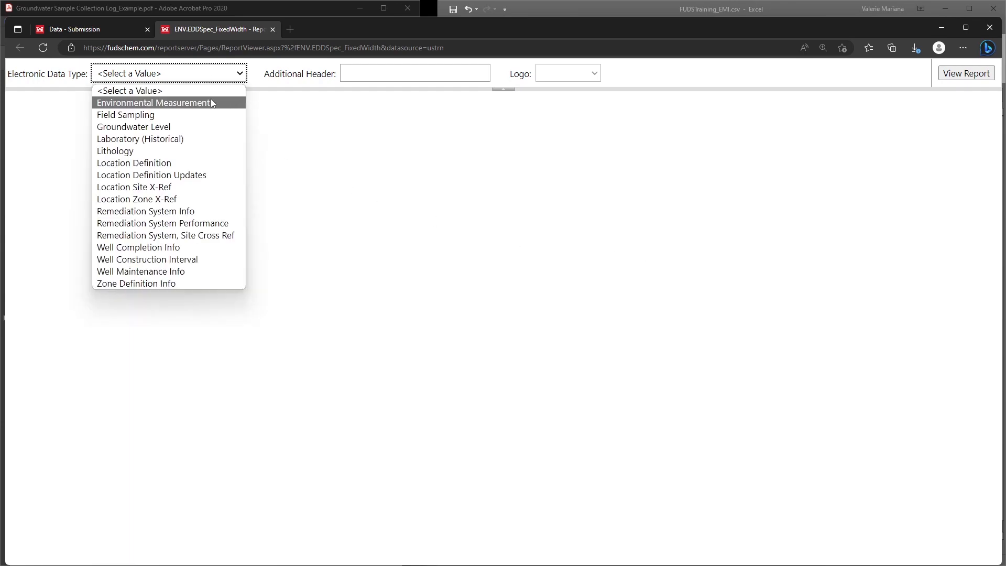
pyautogui.click(212, 103)
pyautogui.click(950, 75)
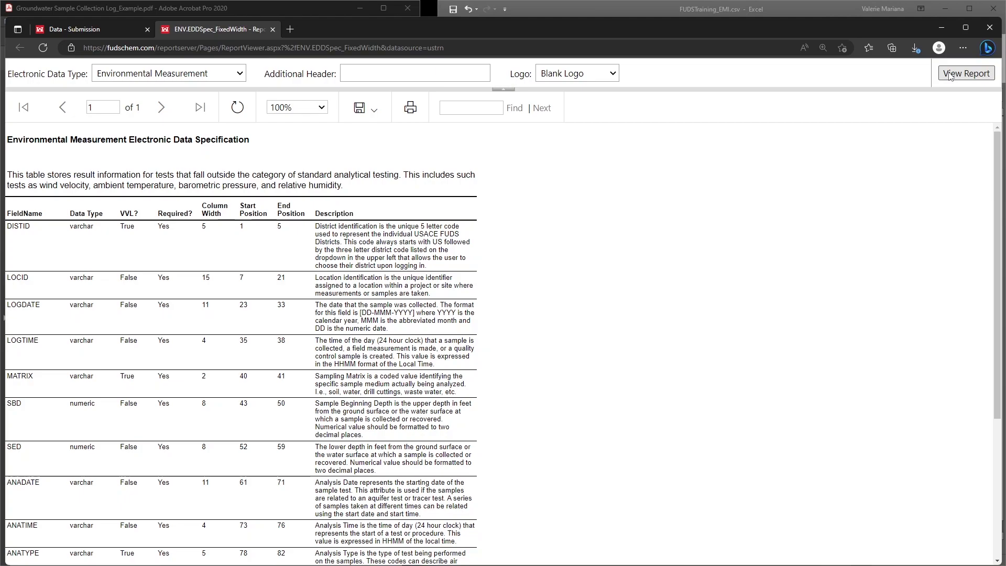
# Step: Enlarge the specification report to 150% and compare its field names and requirements with the column headers of FUDSTraining_EMI.csv in Excel
pyautogui.click(297, 108)
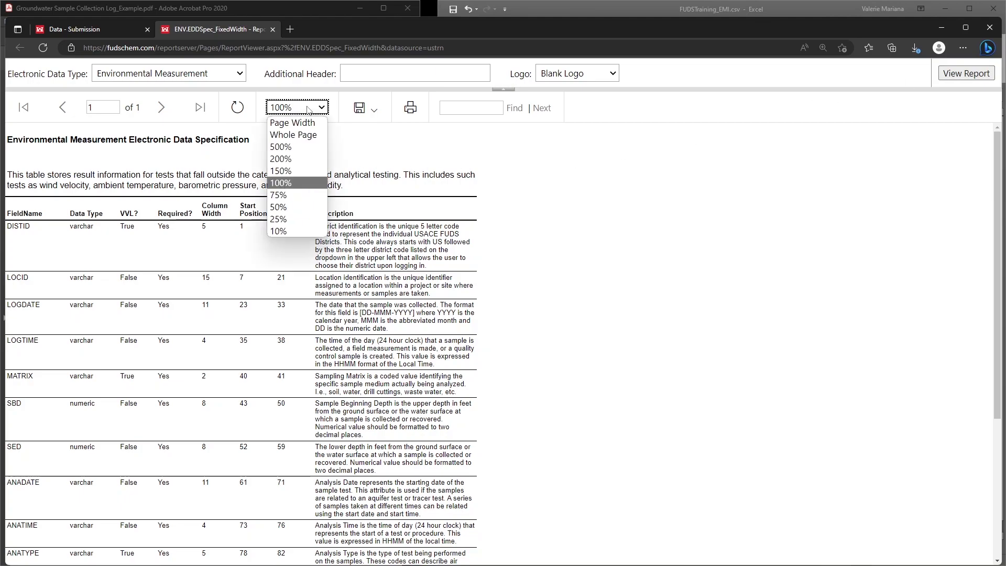
pyautogui.click(293, 171)
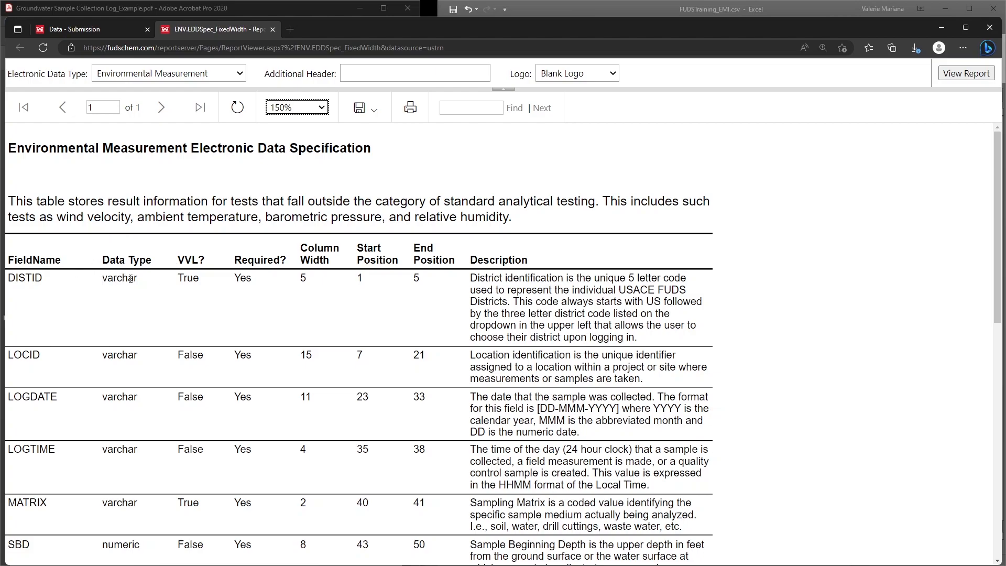
pyautogui.scroll(-10, 141, 283)
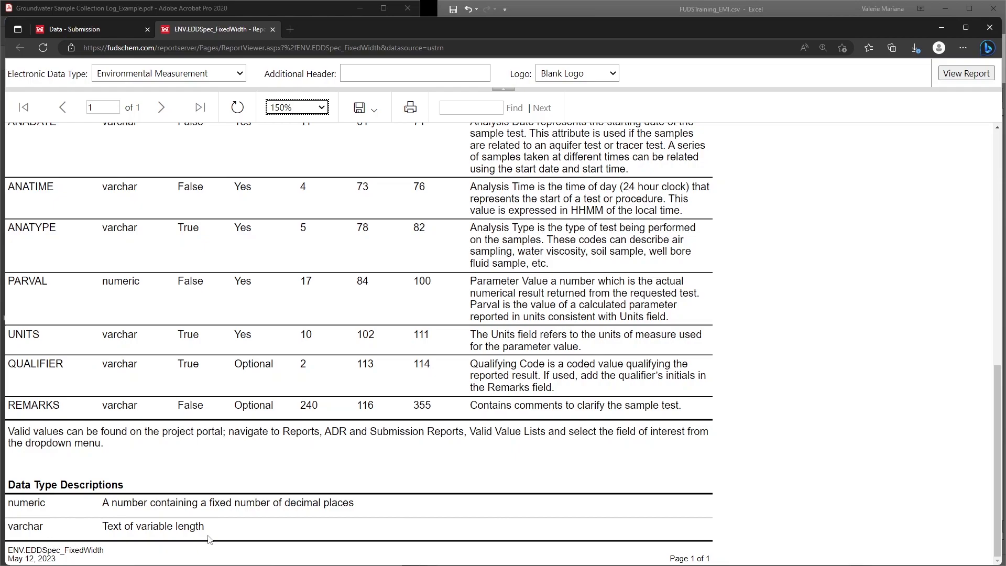
pyautogui.scroll(10, 210, 529)
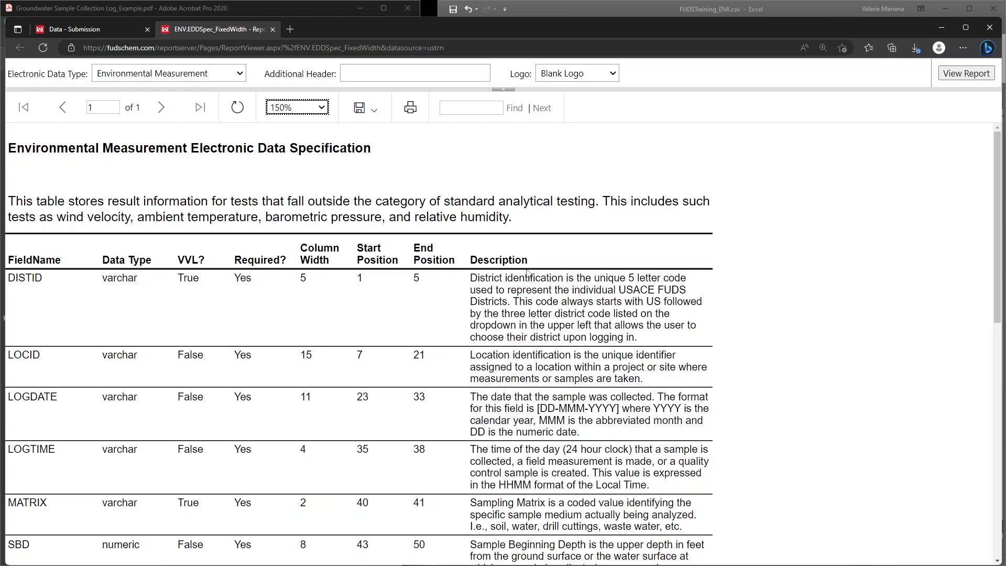
pyautogui.click(615, 7)
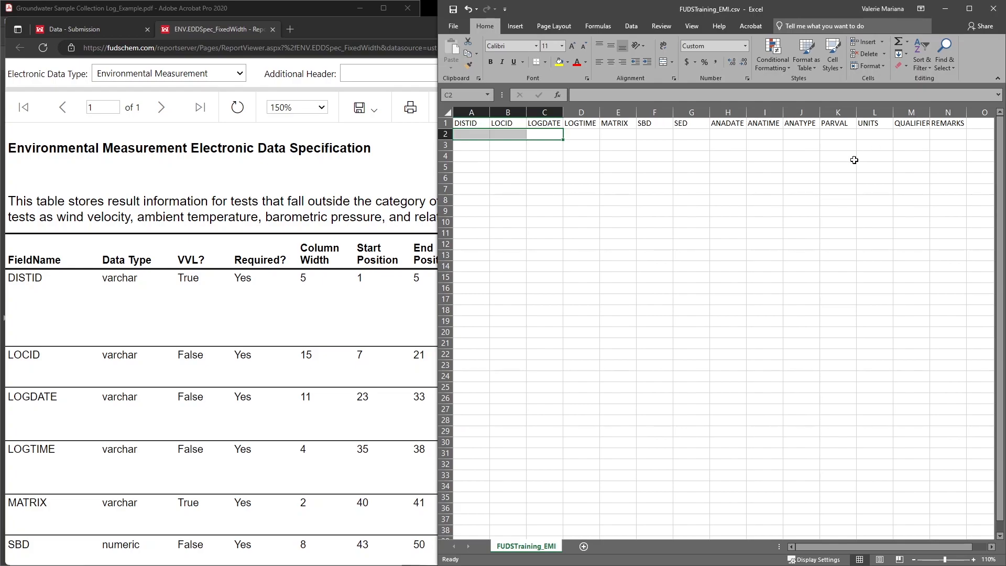
pyautogui.scroll(-7, 26, 286)
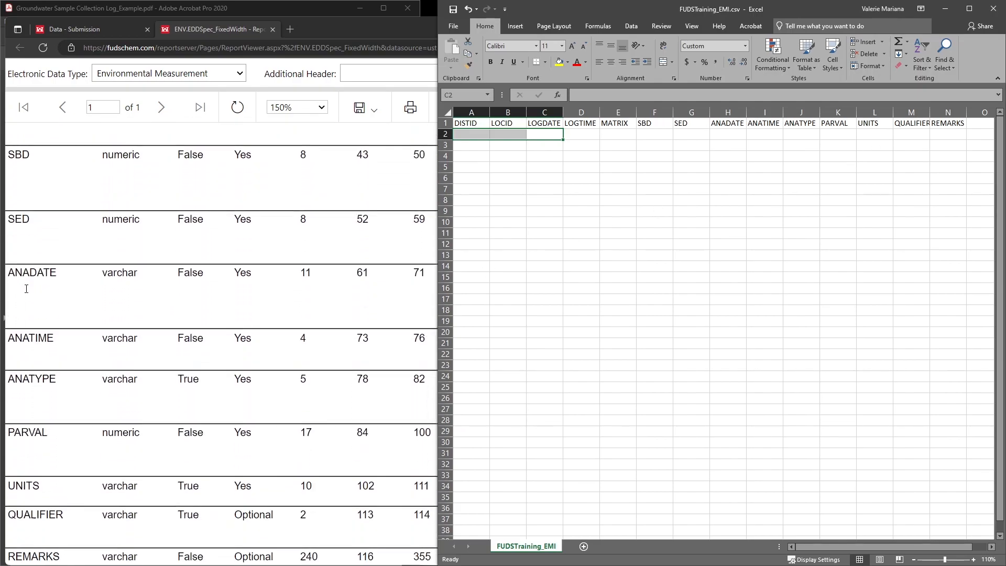
pyautogui.scroll(8, 26, 289)
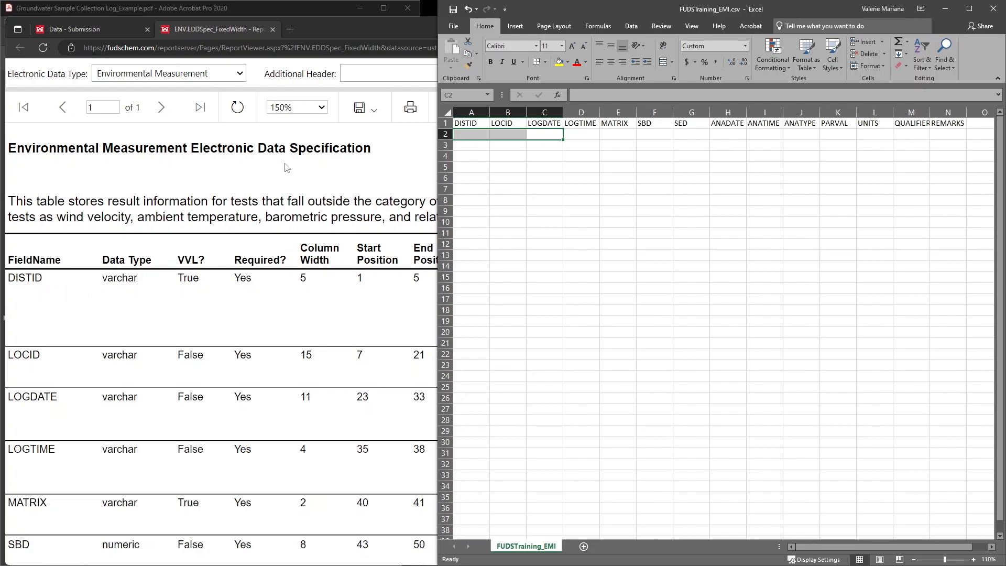
# Step: Check the district list in the FUDSChem database selector and enter USTRN as DISTID in cell A2 of the Excel sheet
pyautogui.click(85, 29)
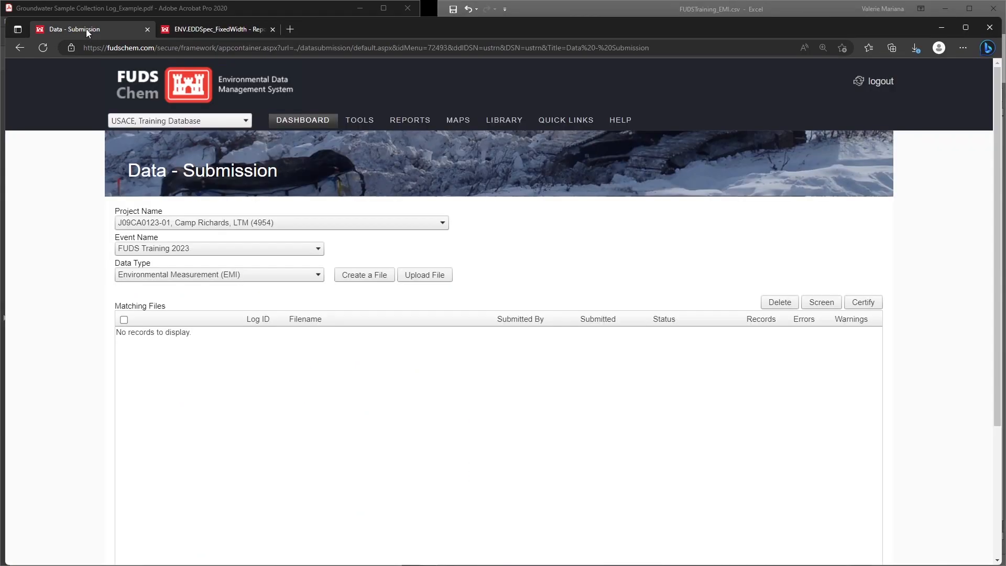
pyautogui.click(215, 122)
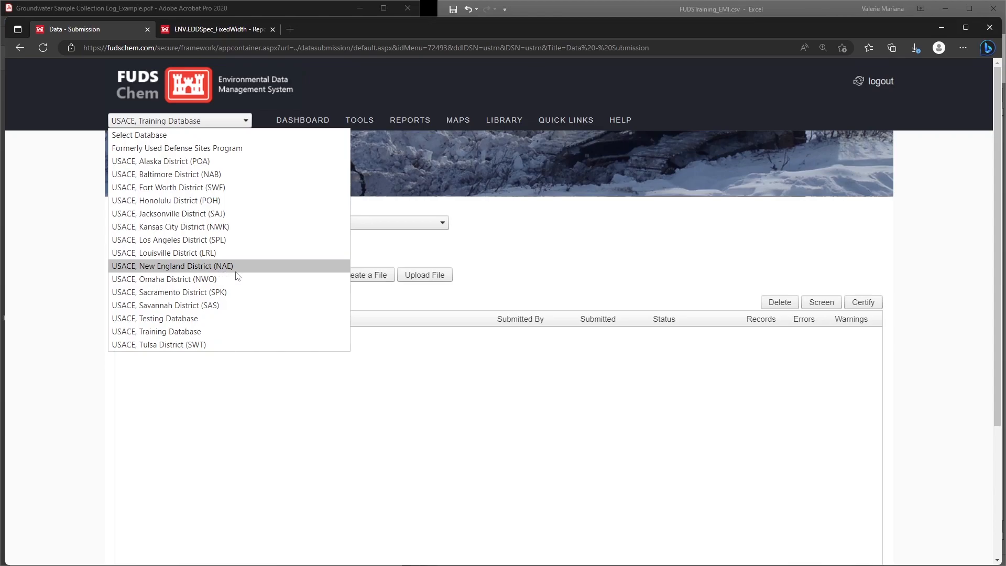
pyautogui.click(220, 30)
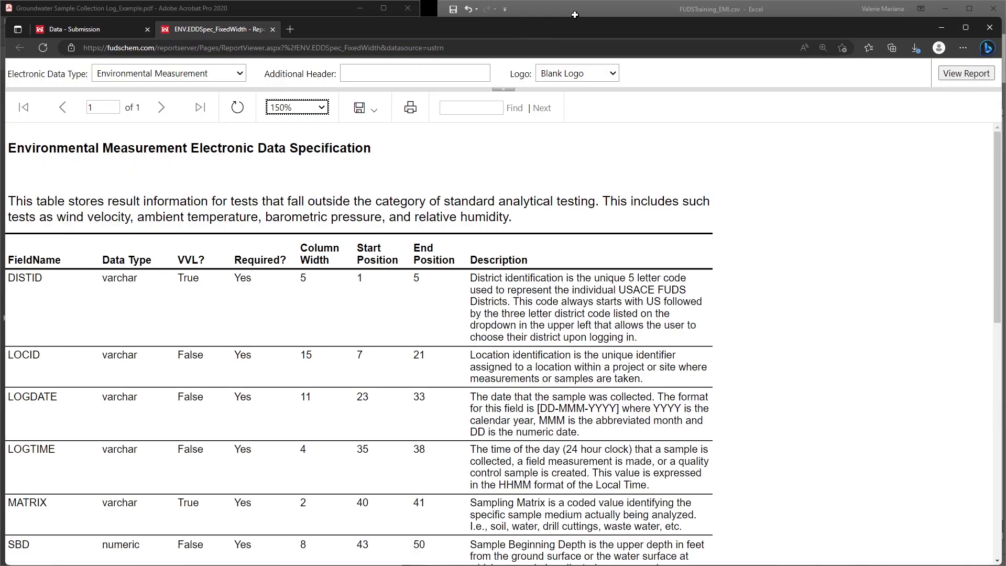
pyautogui.click(586, 4)
pyautogui.click(474, 134)
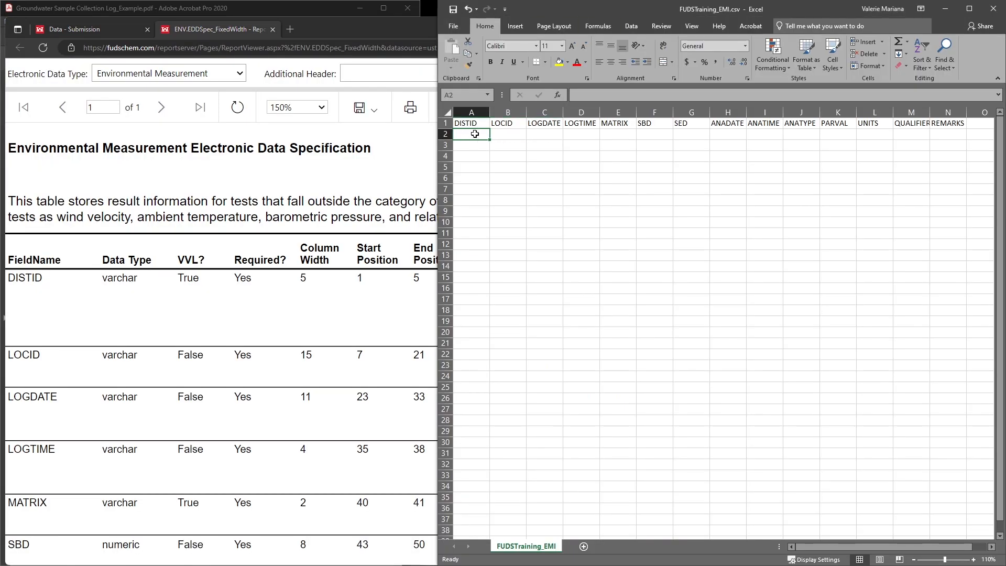
pyautogui.write('USTRN')
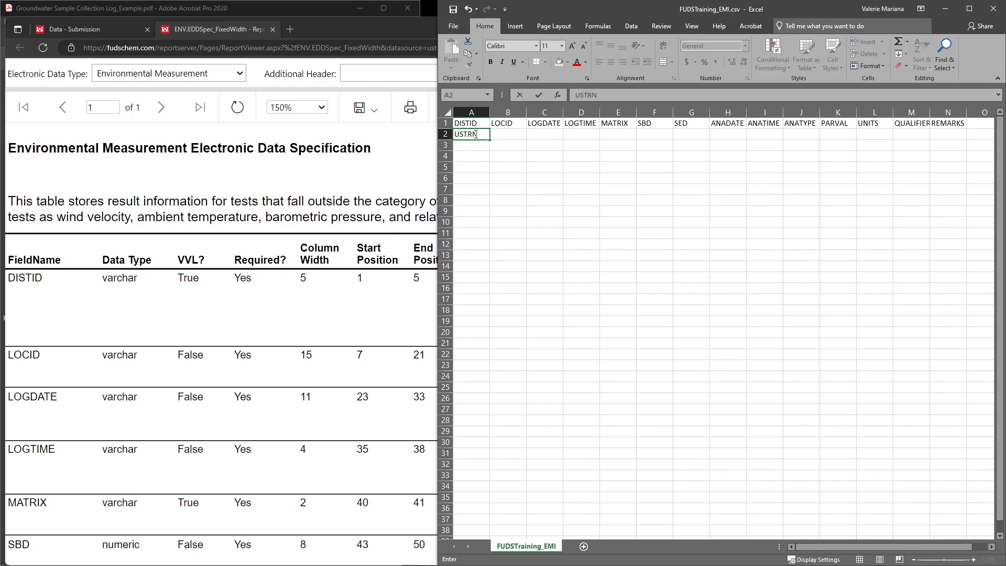
# Step: Consult the groundwater sample collection log in Acrobat and enter its location CRB-MW-467S as LOCID in cell B2
pyautogui.click(500, 134)
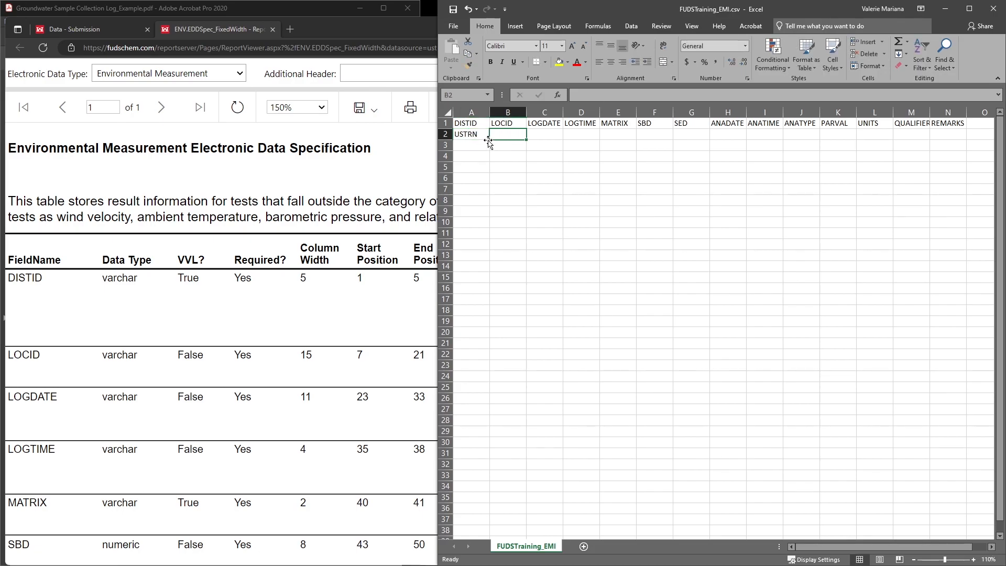
pyautogui.click(95, 11)
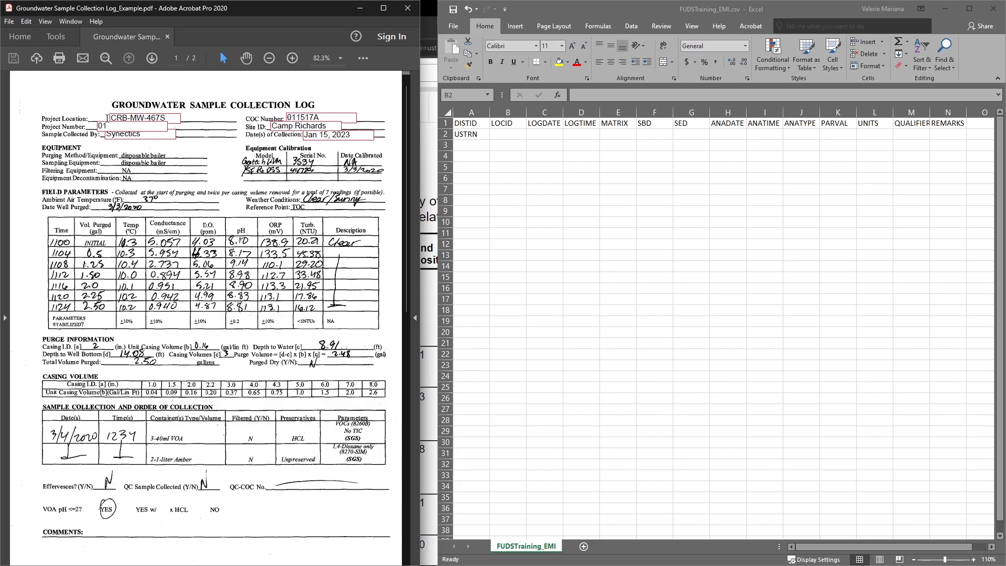
pyautogui.click(522, 134)
pyautogui.write('CRB-')
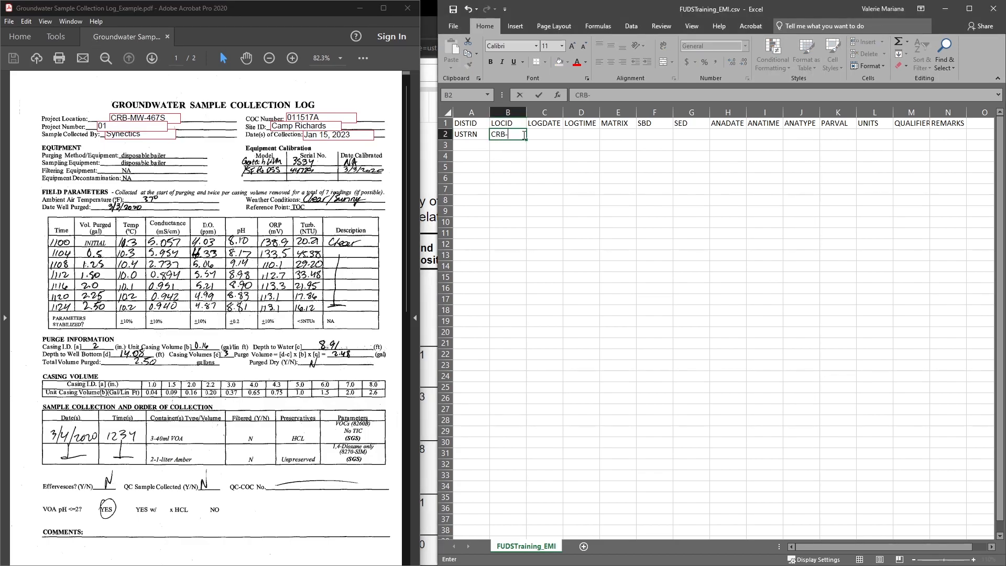
pyautogui.write('MW-467S')
# Step: Bring the specification report back beside the sheet and enter the collection date 15-JAN-2023 as LOGDATE in cell C2
pyautogui.click(567, 135)
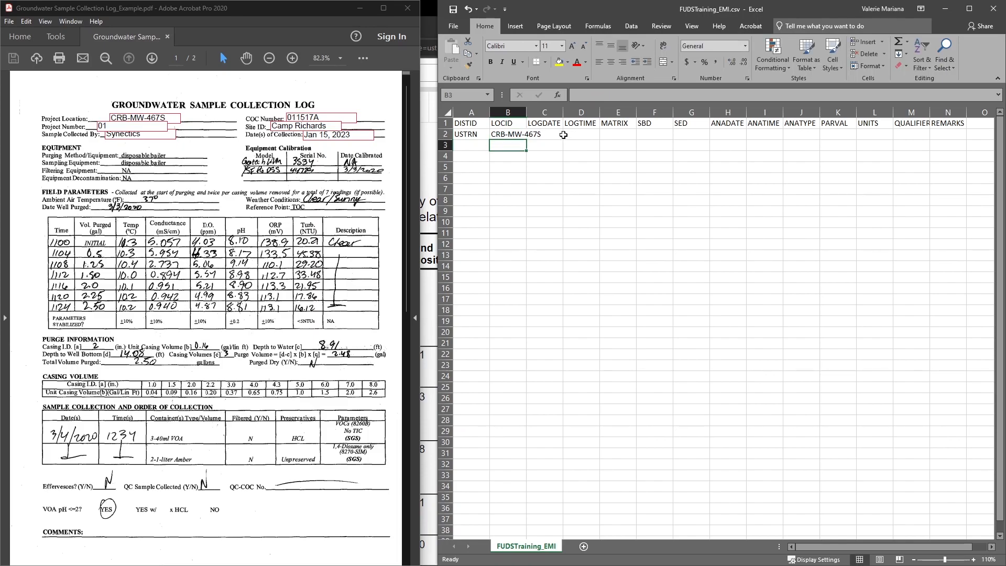
pyautogui.click(427, 196)
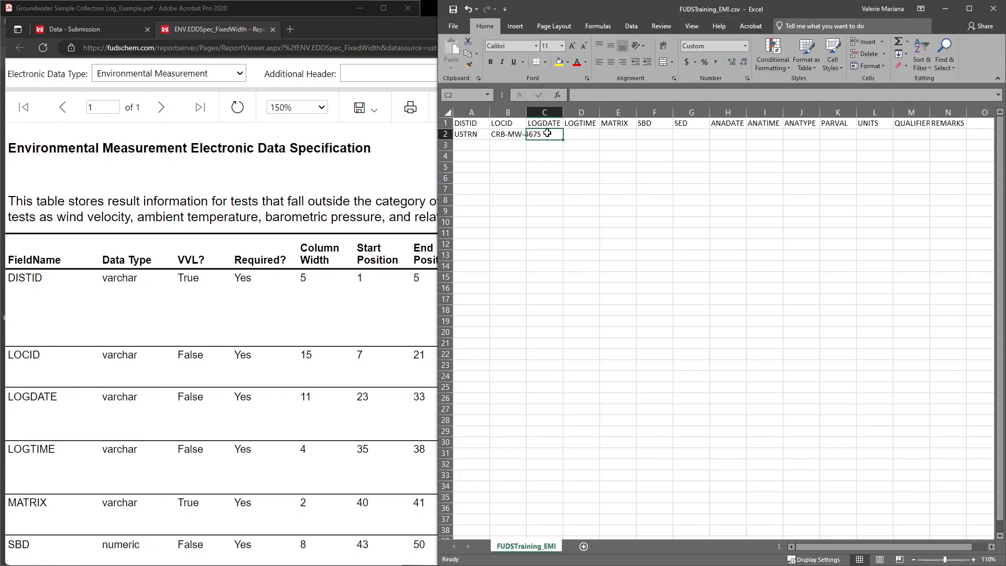
pyautogui.write('15-JAN-2023')
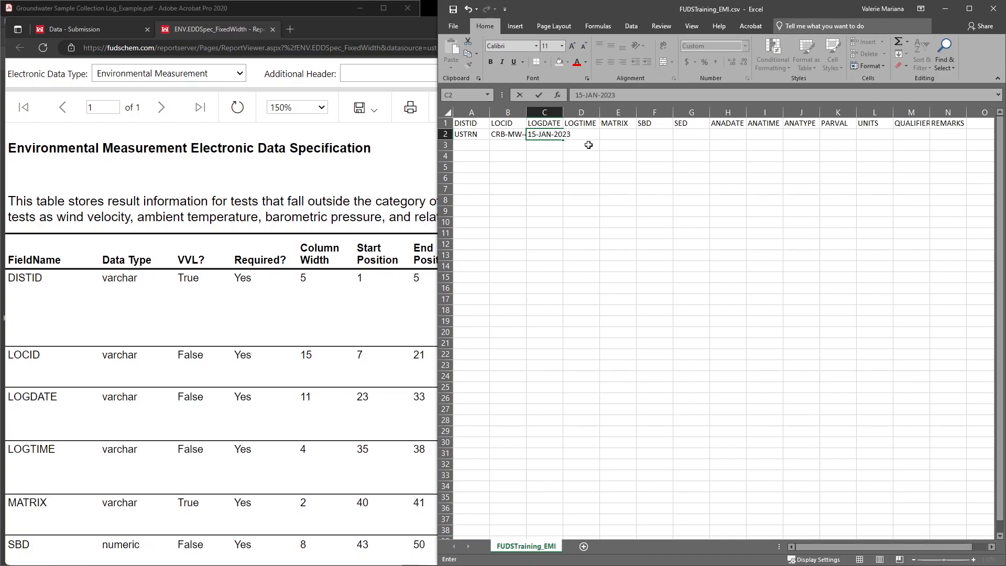
pyautogui.press('Return')
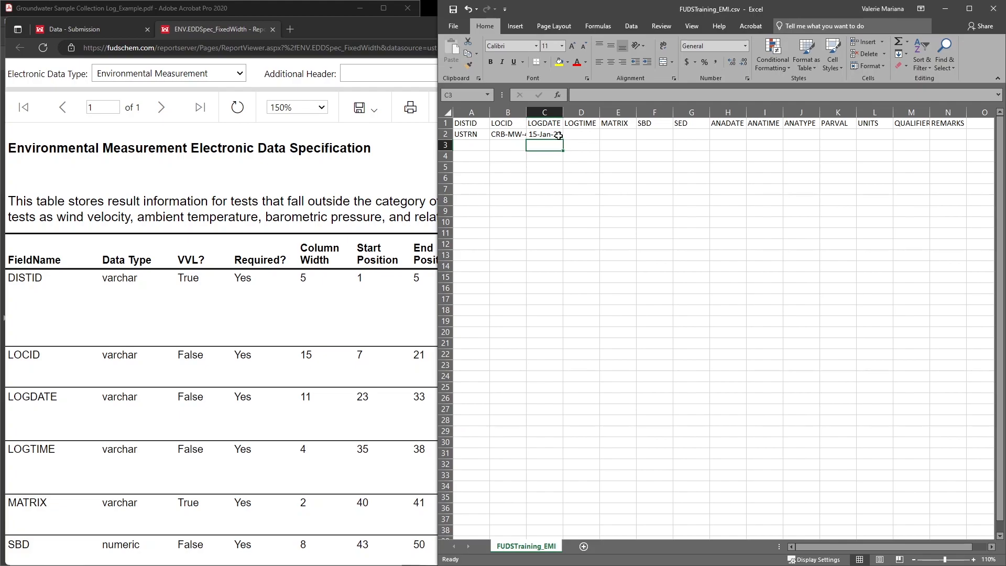
# Step: Apply the custom number format dd-mmm-yyyy to the LOGDATE cells C2 to C23
pyautogui.moveTo(558, 134); pyautogui.dragTo(546, 369)
pyautogui.rightClick(546, 222)
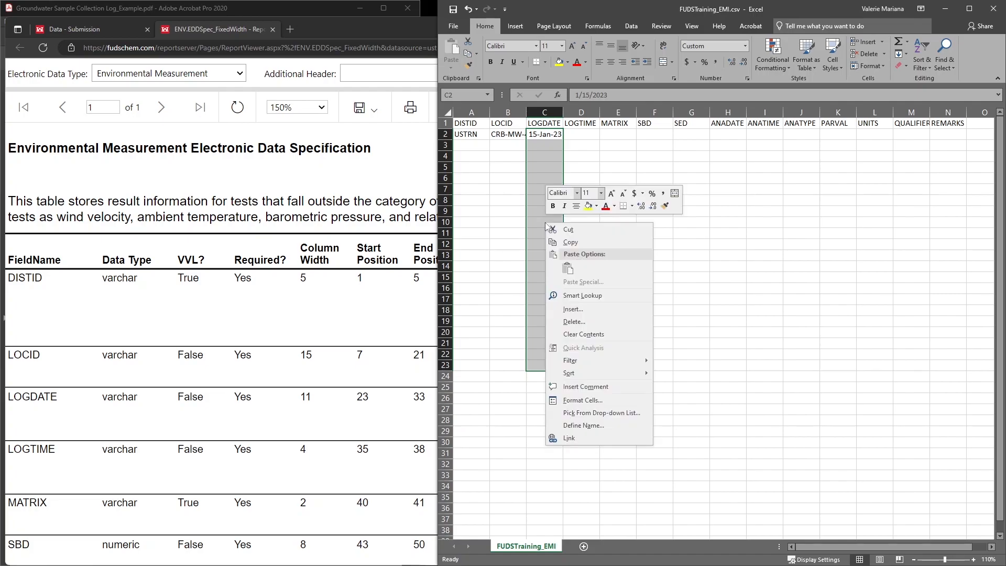
pyautogui.click(606, 400)
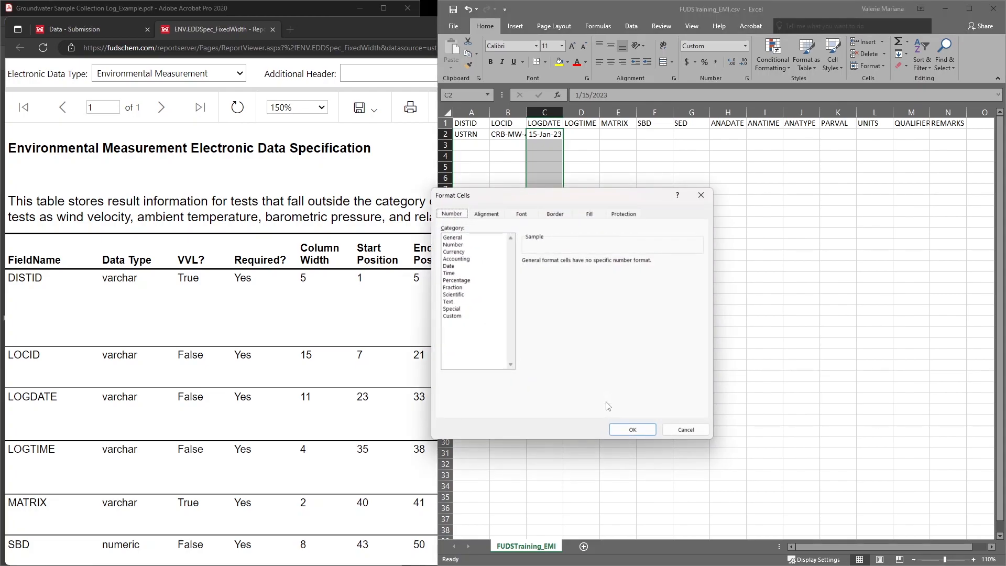
pyautogui.click(459, 316)
pyautogui.click(560, 268)
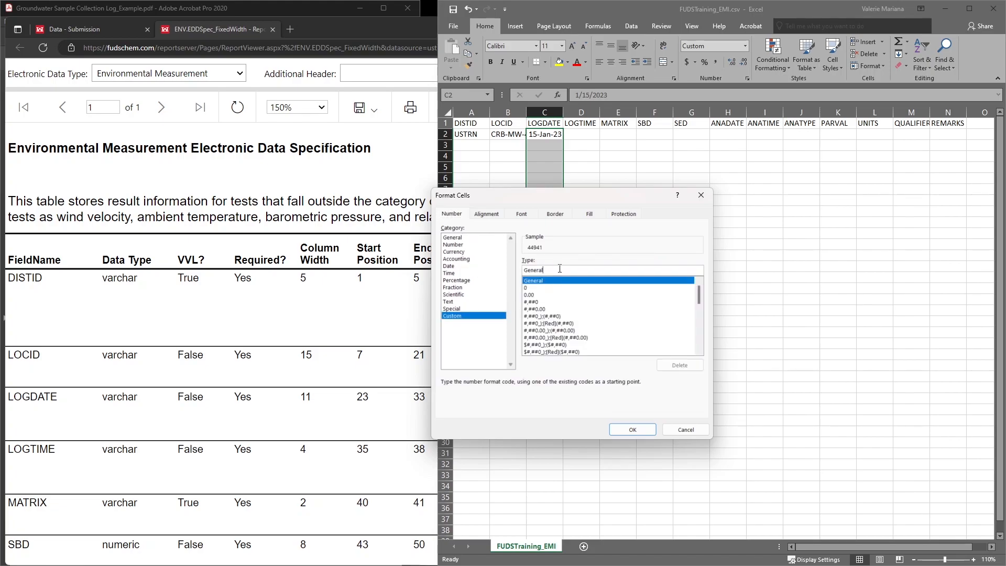
pyautogui.press('BackSpace')
pyautogui.press('BackSpace')
pyautogui.press('BackSpace')
pyautogui.press('BackSpace')
pyautogui.press('BackSpace')
pyautogui.press('BackSpace')
pyautogui.press('BackSpace')
pyautogui.write('d')
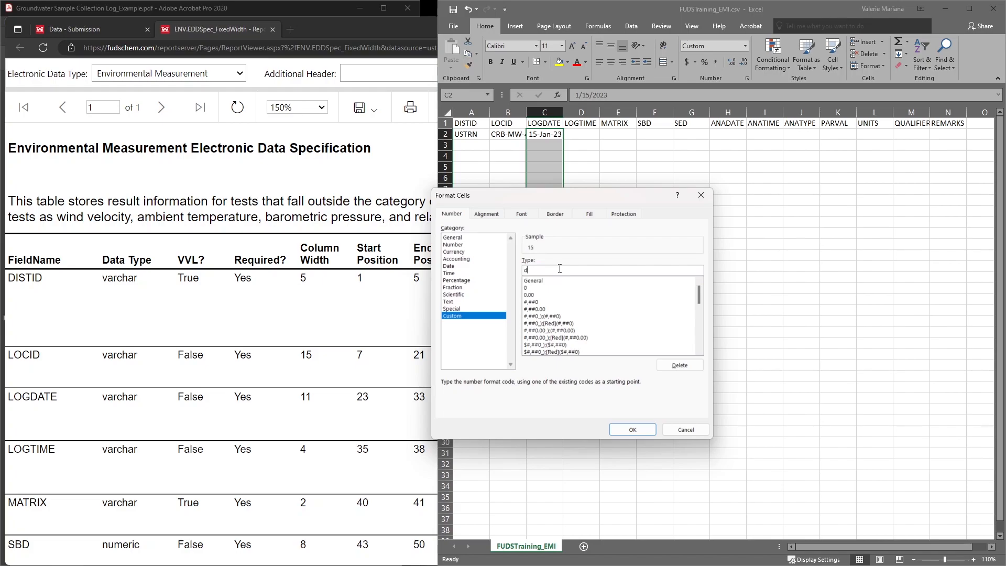
pyautogui.write('d-mmm-yyyy')
pyautogui.click(639, 434)
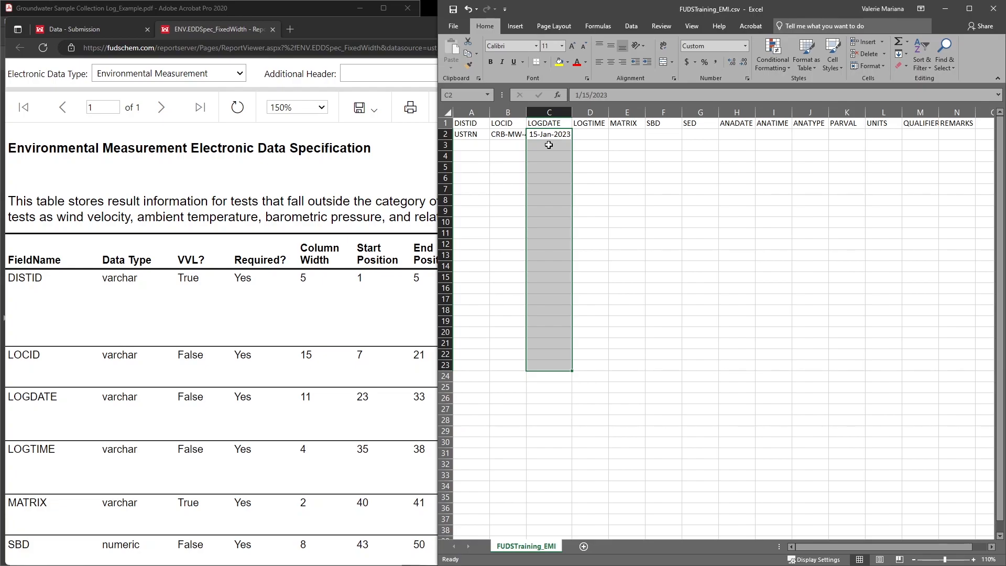
# Step: Bring up the groundwater sample collection log in Acrobat and enter the last reading's time 1124 as LOGTIME in cell D2
pyautogui.click(158, 12)
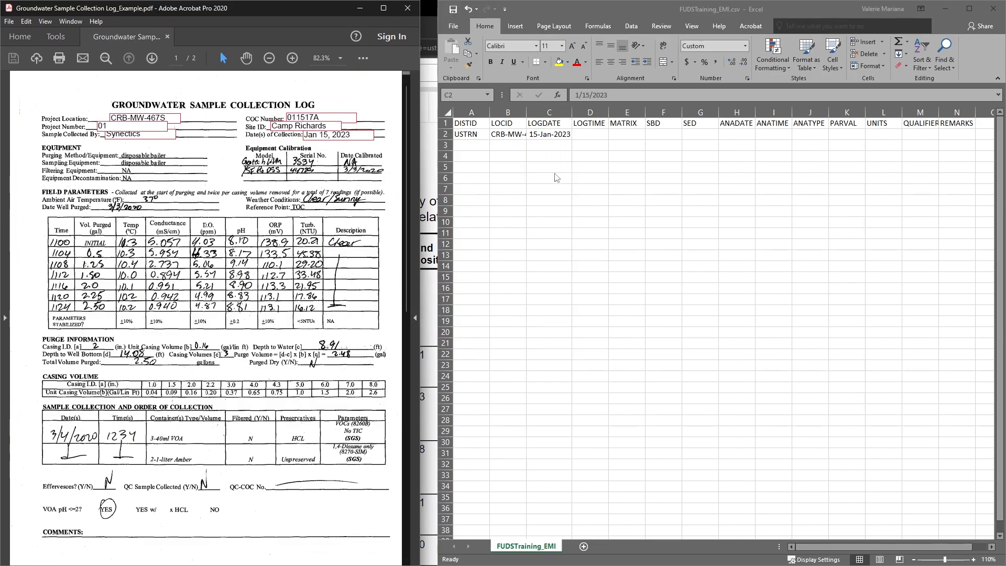
pyautogui.click(599, 134)
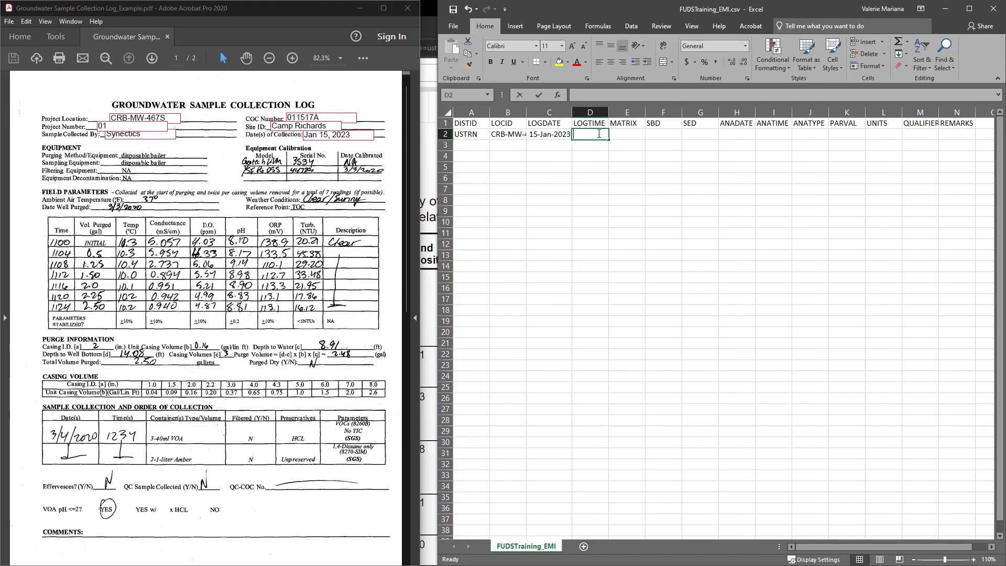
pyautogui.write('1124')
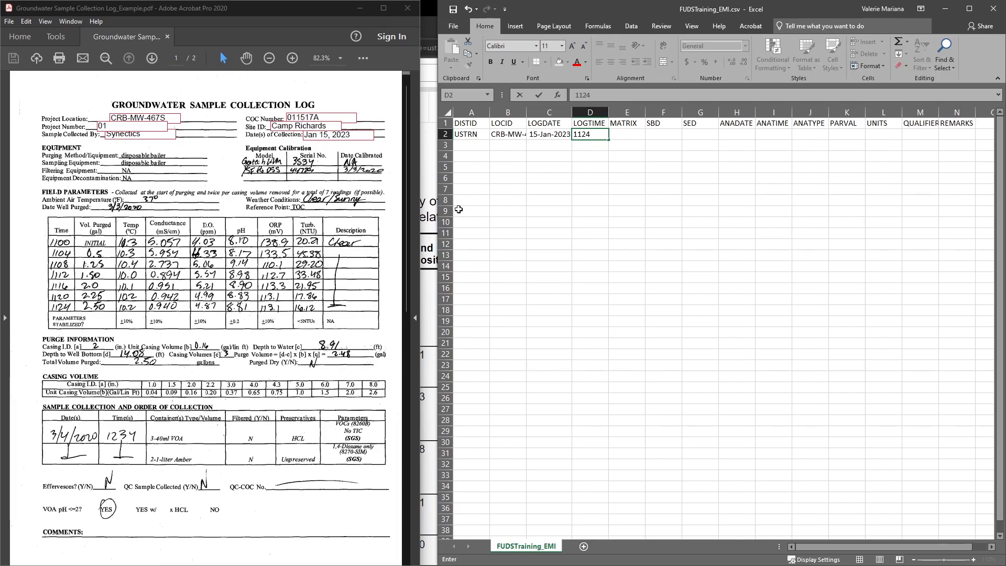
# Step: Switch to FUDSChem in the browser and open the Valid Value Lists report from the ADR and submission reports
pyautogui.click(432, 189)
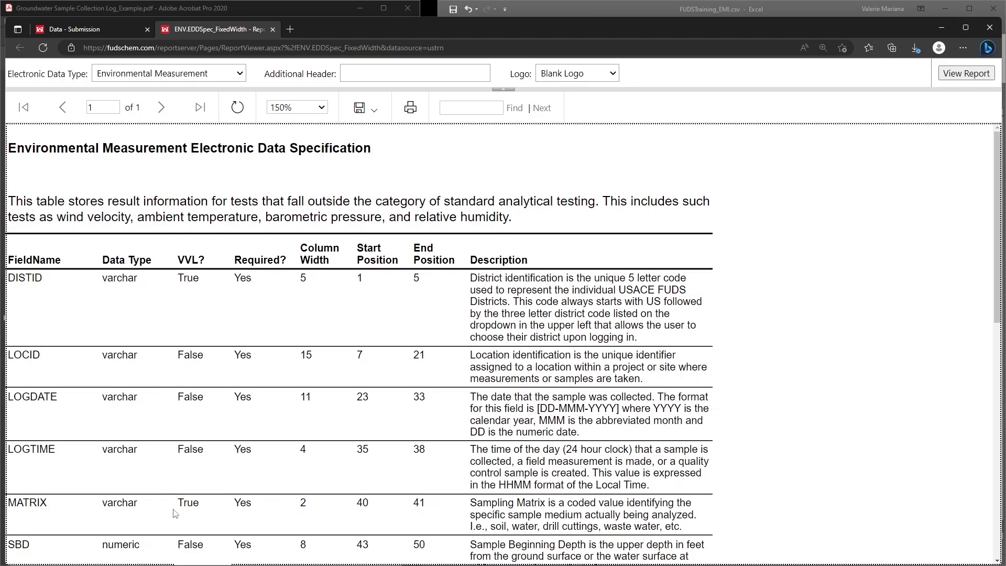
pyautogui.click(84, 29)
pyautogui.moveTo(410, 121)
pyautogui.moveTo(498, 197)
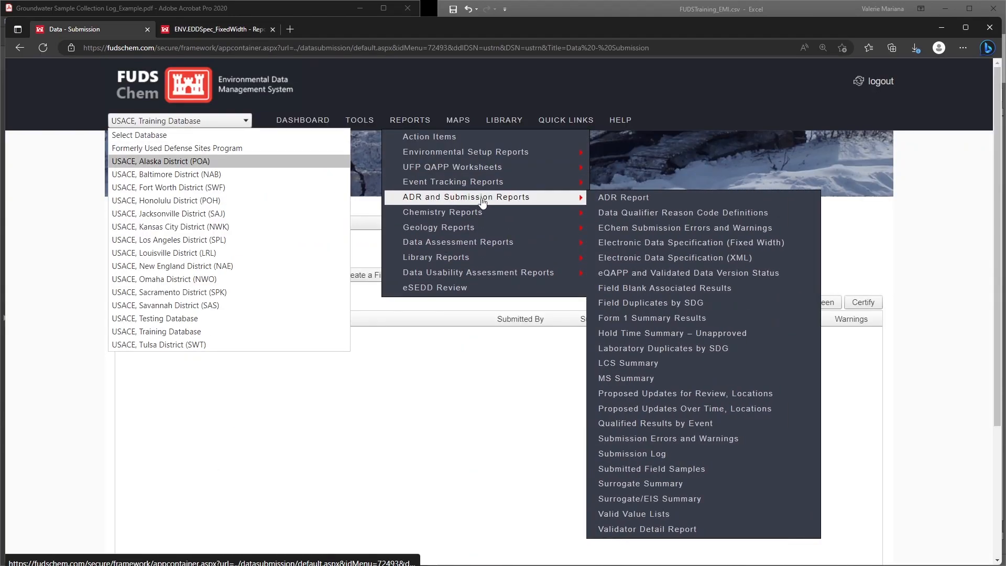
pyautogui.click(724, 514)
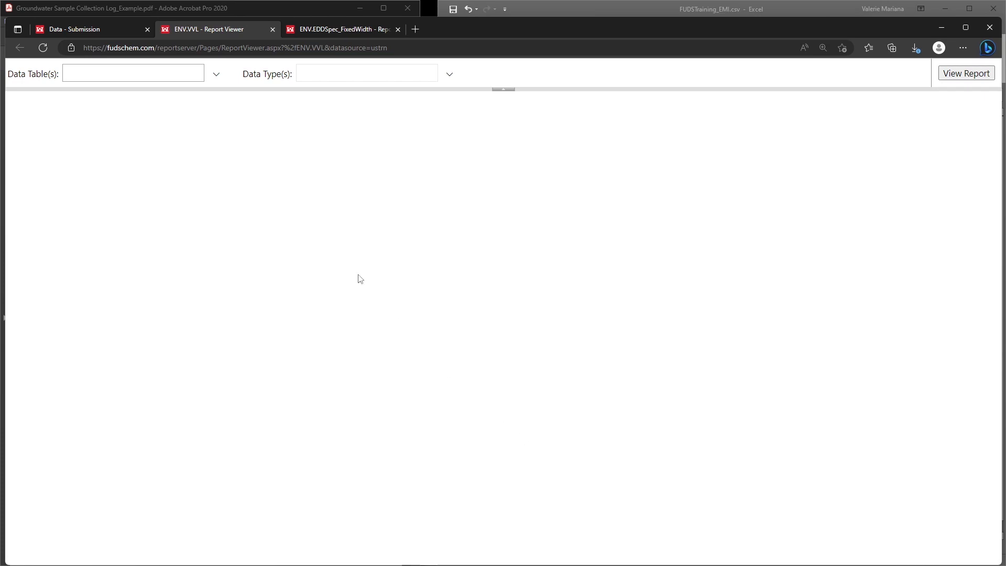
# Step: Generate the valid value list for the Environmental Measurement data table, limited to the MATRIX data type
pyautogui.click(215, 74)
pyautogui.click(144, 140)
pyautogui.click(306, 83)
pyautogui.click(365, 77)
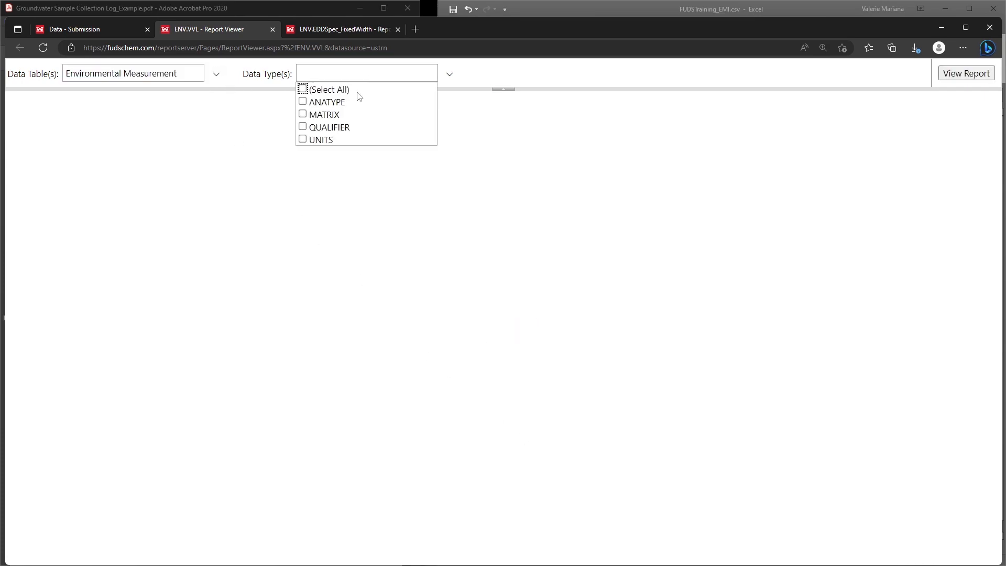
pyautogui.click(328, 114)
pyautogui.click(460, 78)
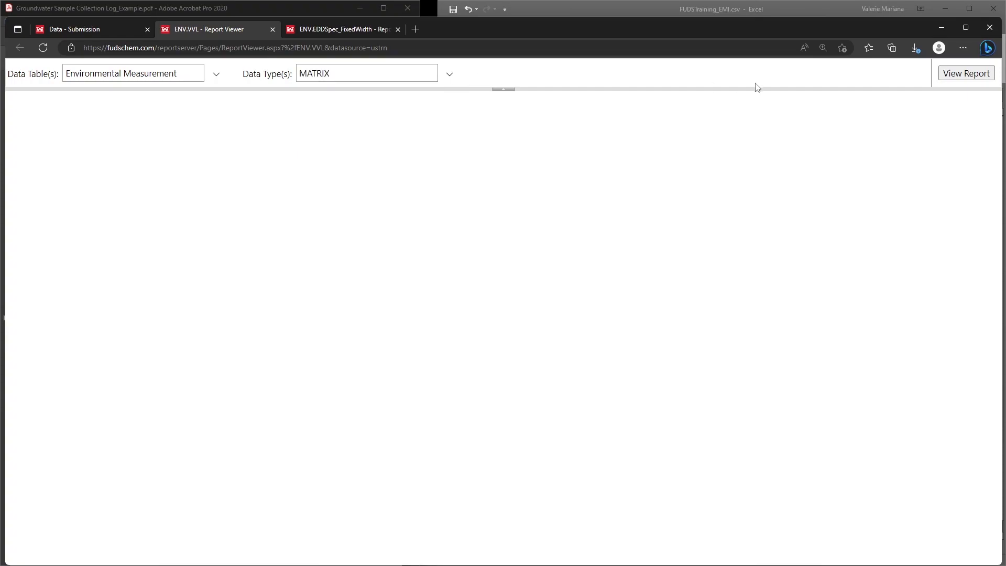
pyautogui.click(973, 75)
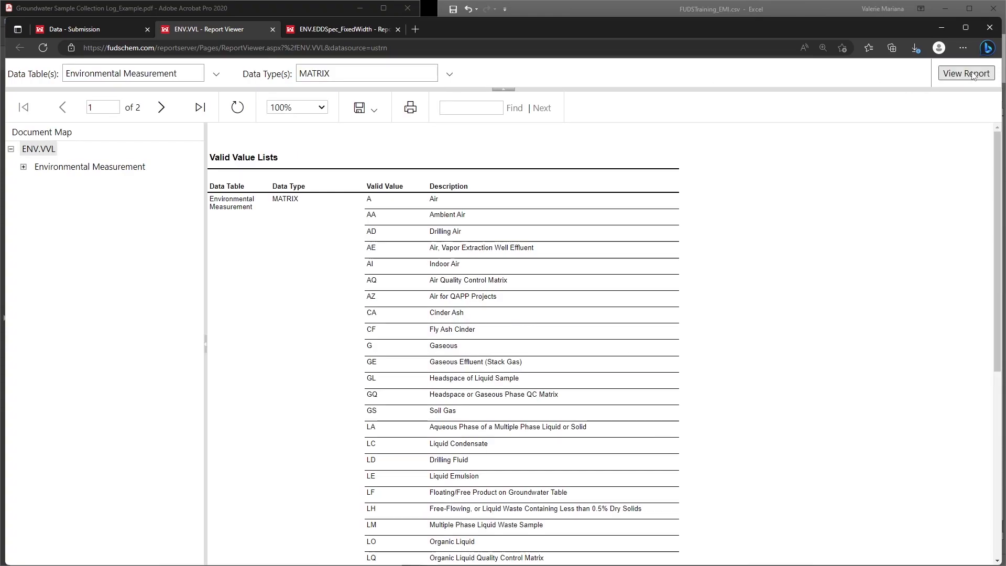
# Step: Enlarge the valid values report to 150% and search it for "water"
pyautogui.click(297, 107)
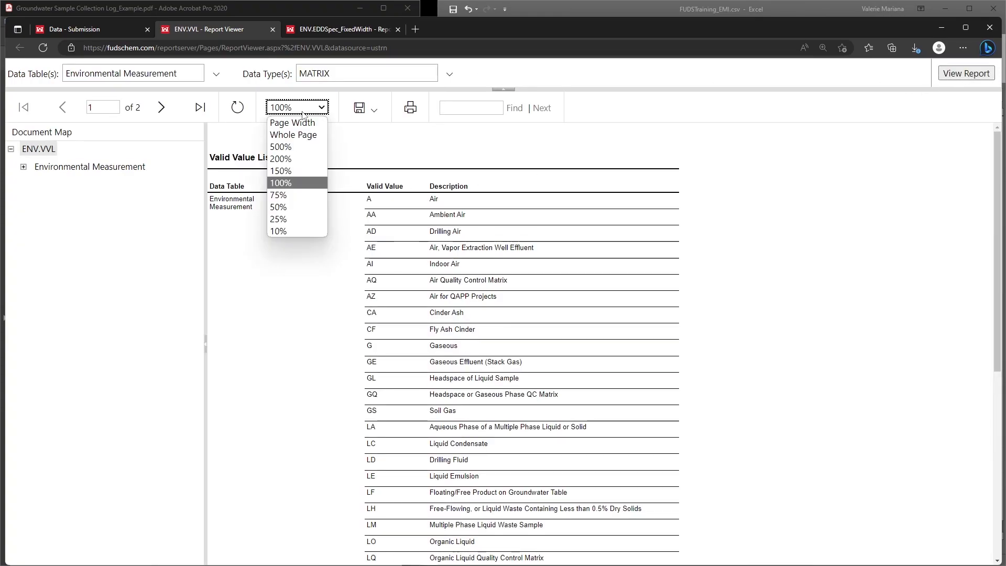
pyautogui.click(297, 168)
pyautogui.scroll(-10, 528, 197)
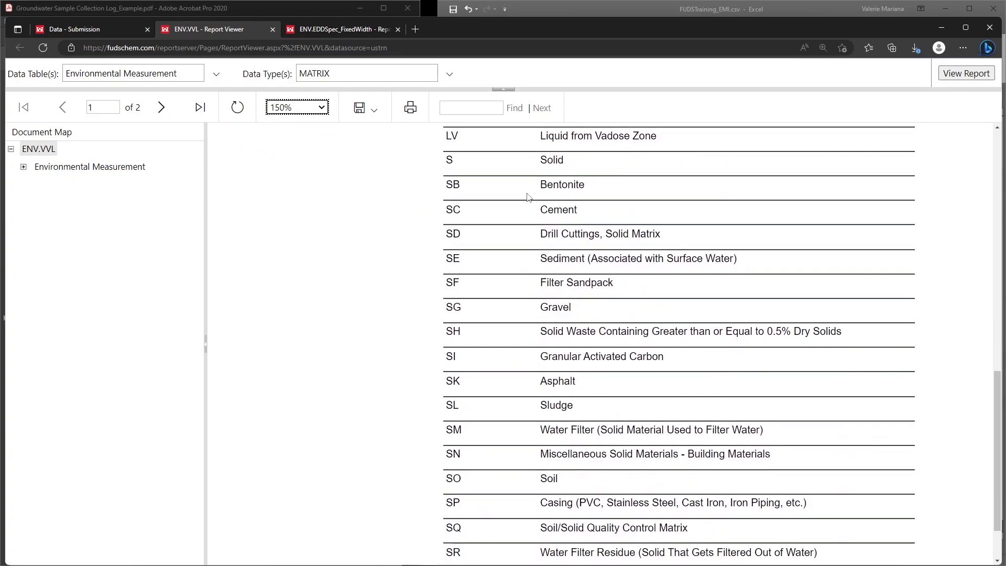
pyautogui.click(475, 107)
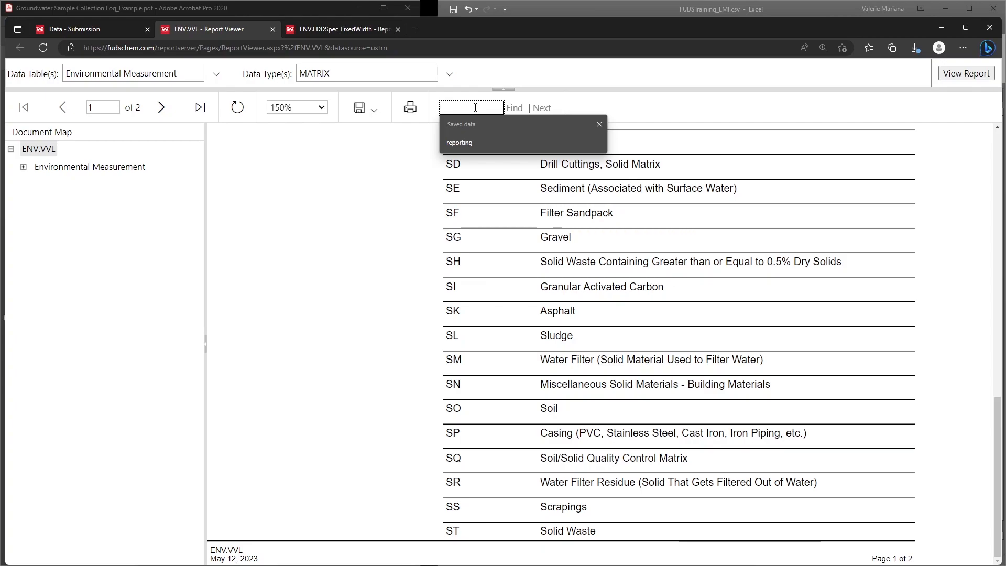
pyautogui.write('water')
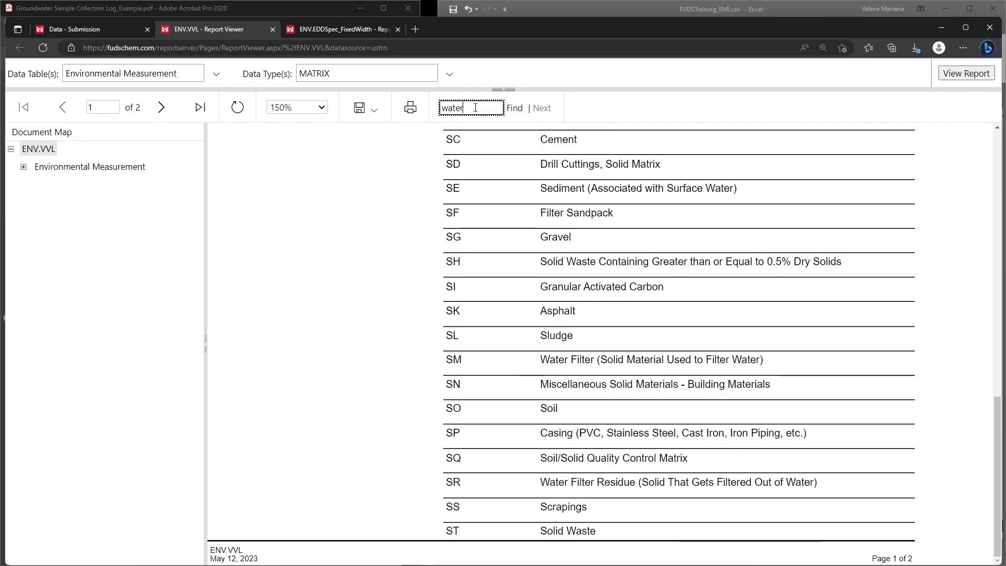
pyautogui.press('Return')
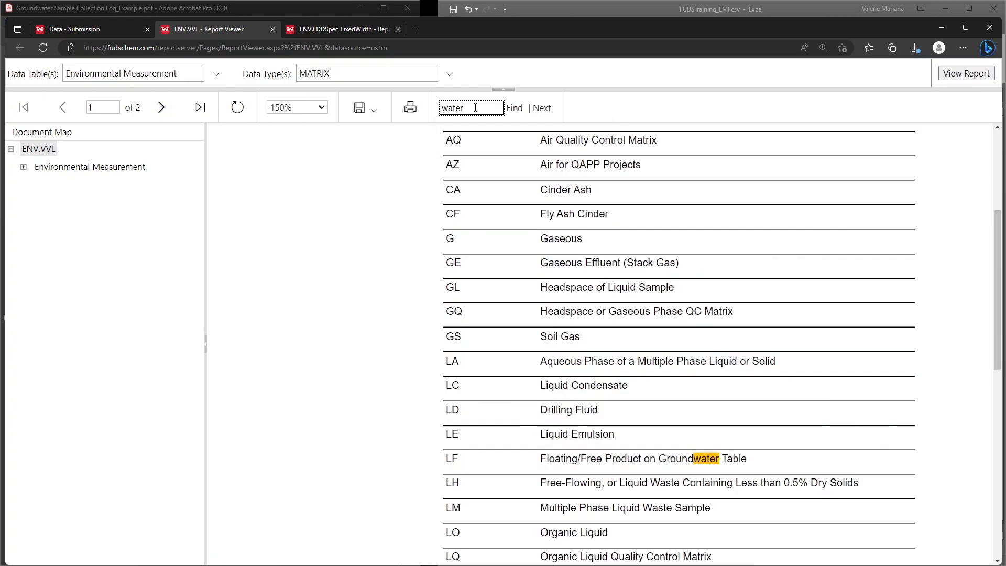
pyautogui.scroll(-15, 516, 196)
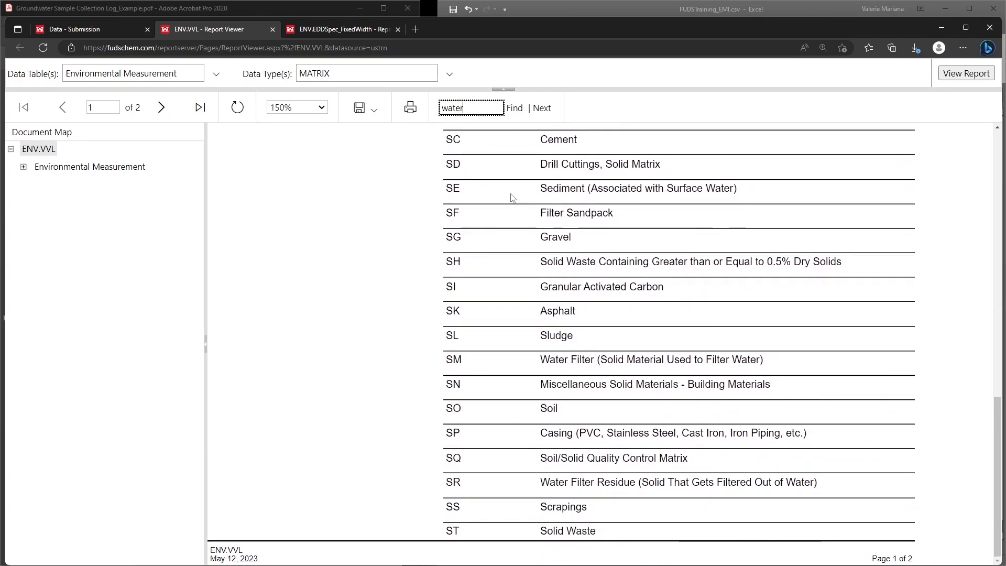
# Step: Look up the matrix code for Ground Water on page 2 of the valid values report
pyautogui.click(163, 110)
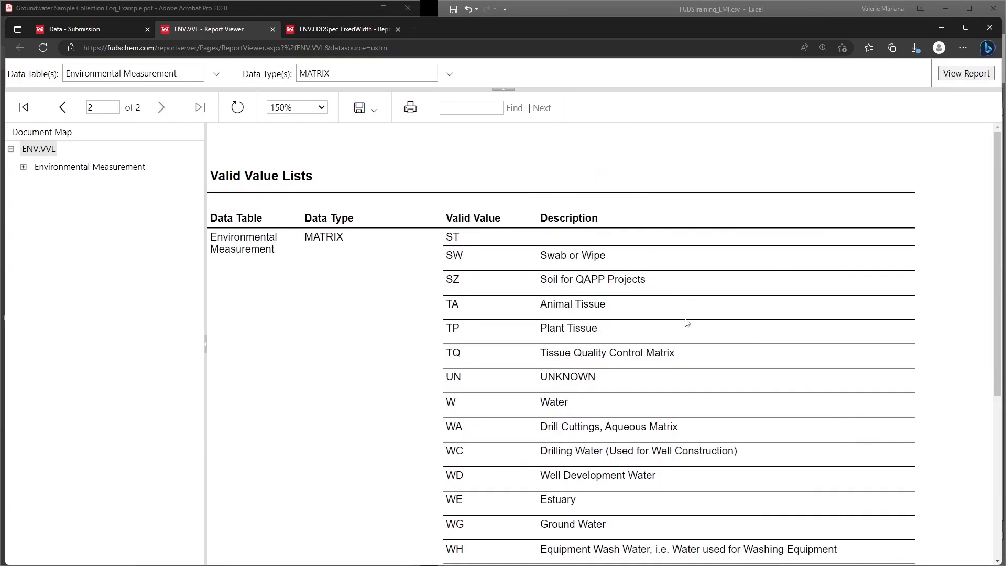
pyautogui.scroll(-3, 620, 335)
pyautogui.moveTo(612, 390); pyautogui.dragTo(444, 401)
pyautogui.click(482, 398)
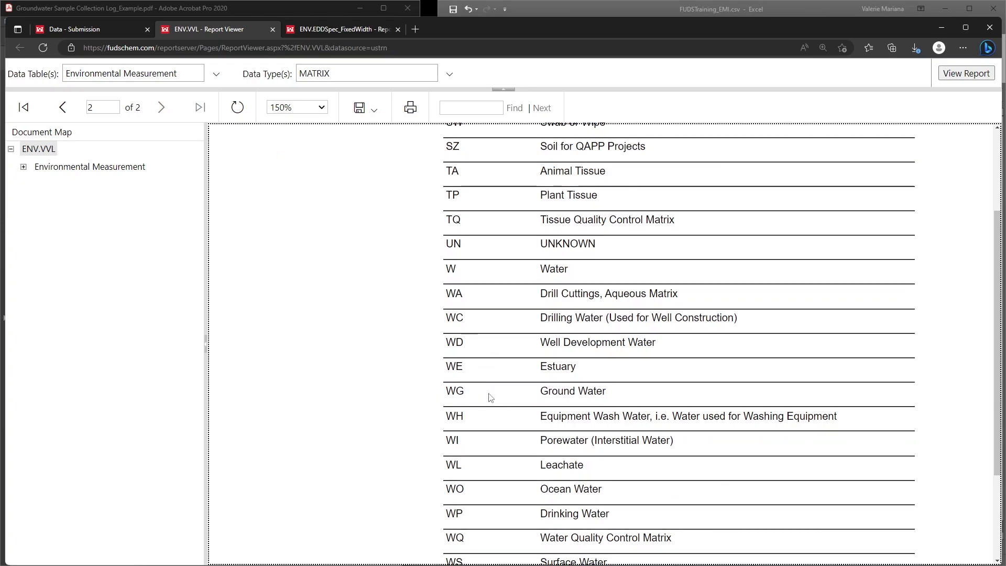
# Step: Return to the Excel sheet and enter WG as the MATRIX value in cell E2
pyautogui.click(585, 9)
pyautogui.click(632, 132)
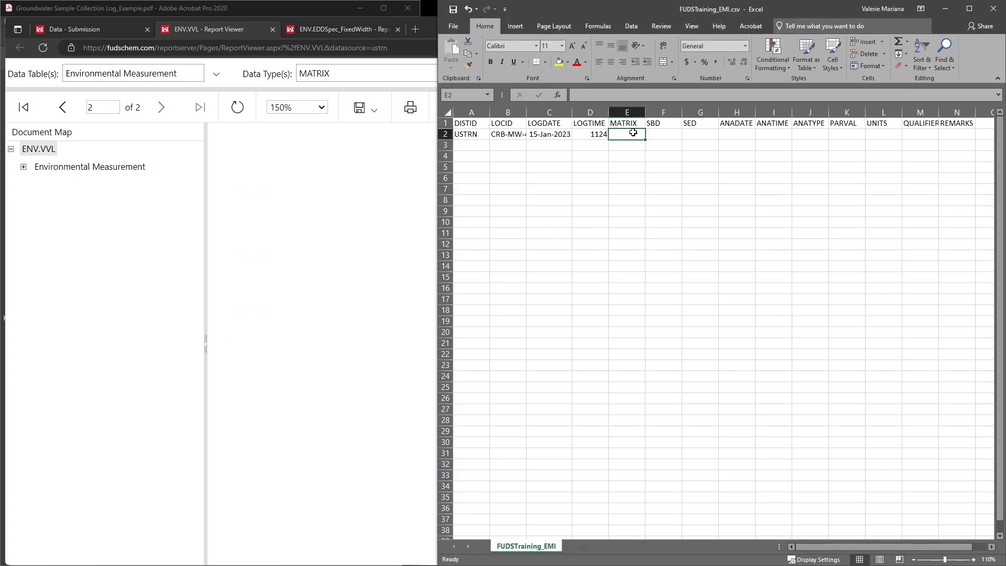
pyautogui.write('WG')
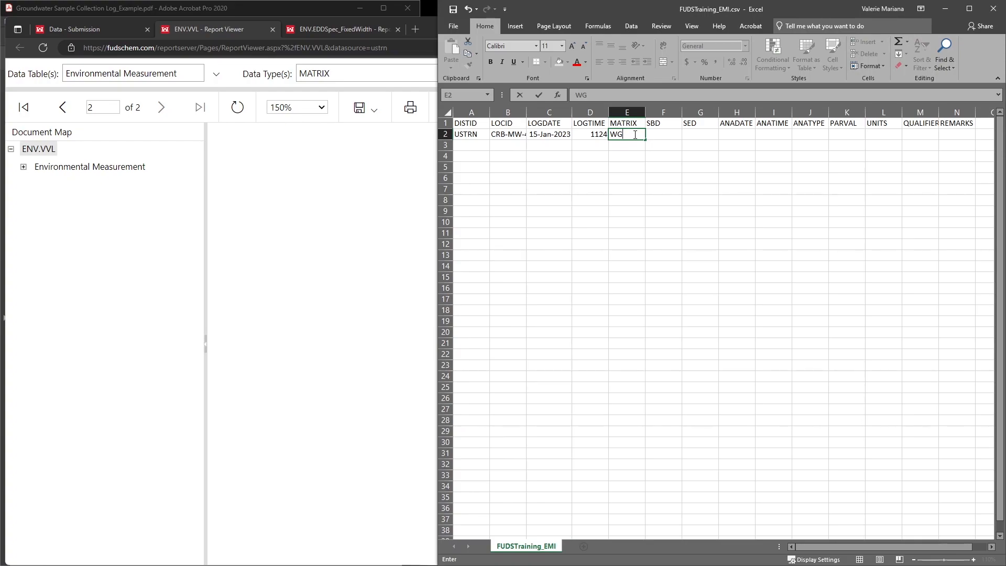
pyautogui.click(650, 134)
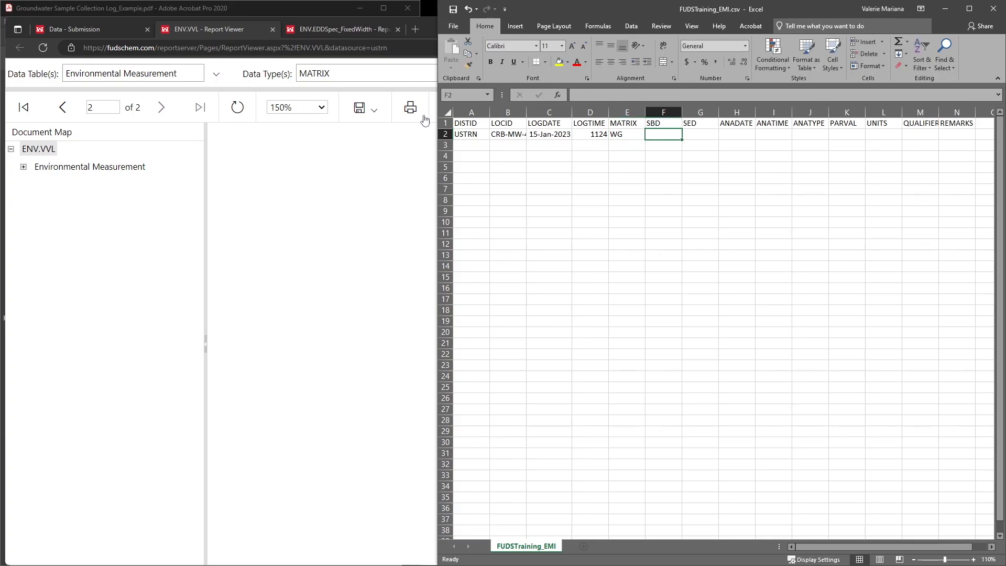
# Step: Check the SBD and SED definitions in the specification report, and bring the sampling log back beside the sheet
pyautogui.click(355, 32)
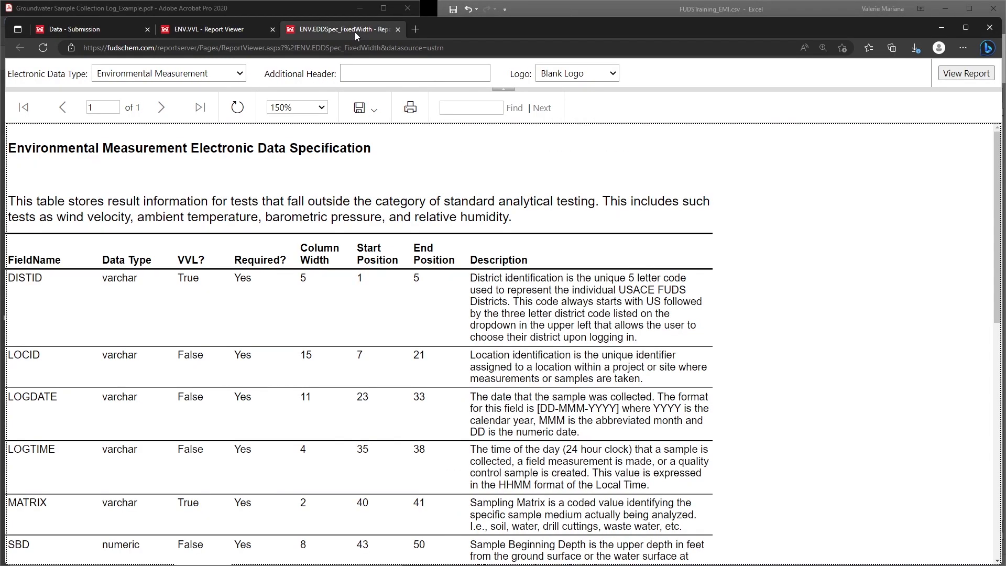
pyautogui.scroll(-3, 348, 385)
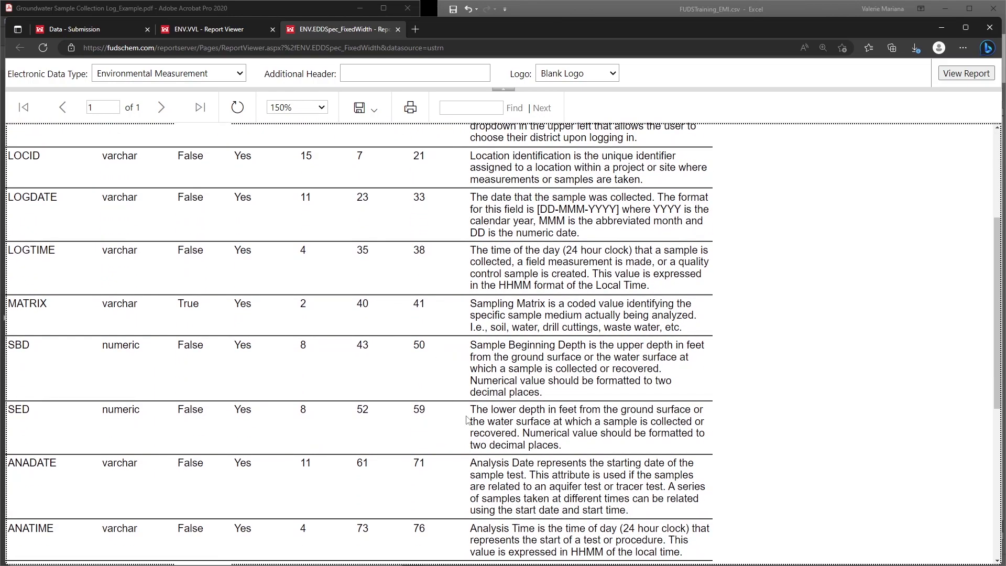
pyautogui.click(608, 11)
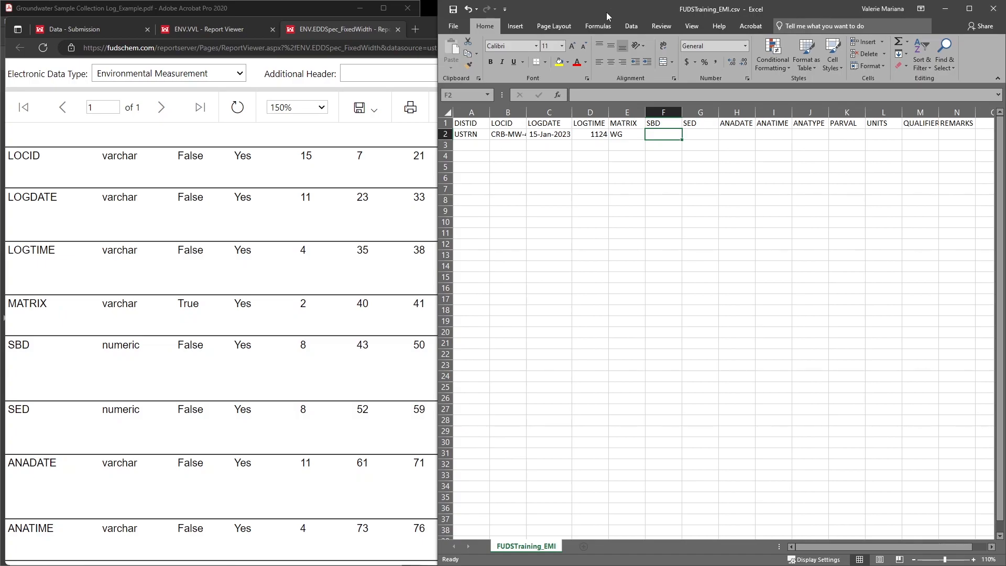
pyautogui.click(274, 9)
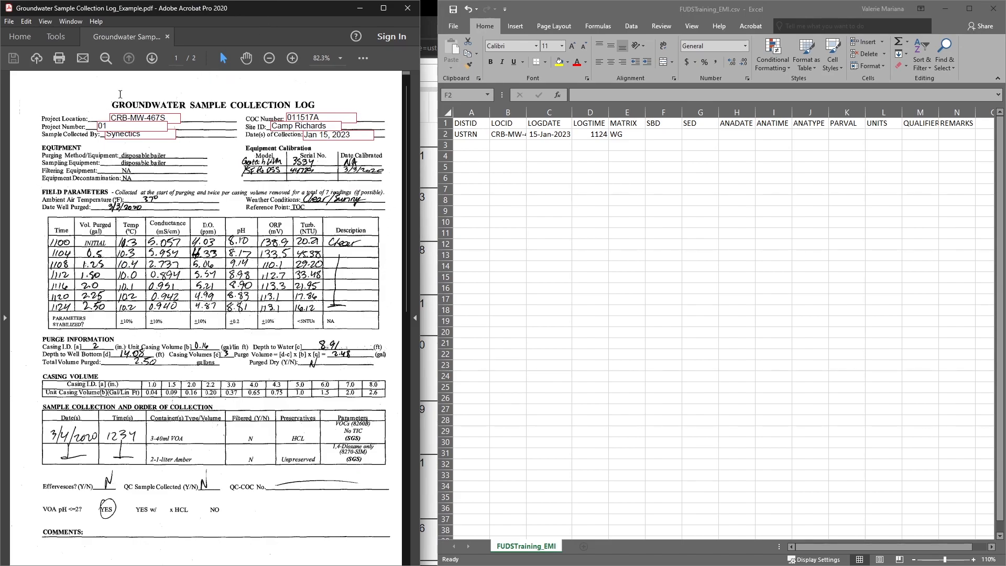
# Step: Enter the sample depths in row 2: 124.94 as SBD in F2 and 134.94 as SED in G2
pyautogui.click(675, 133)
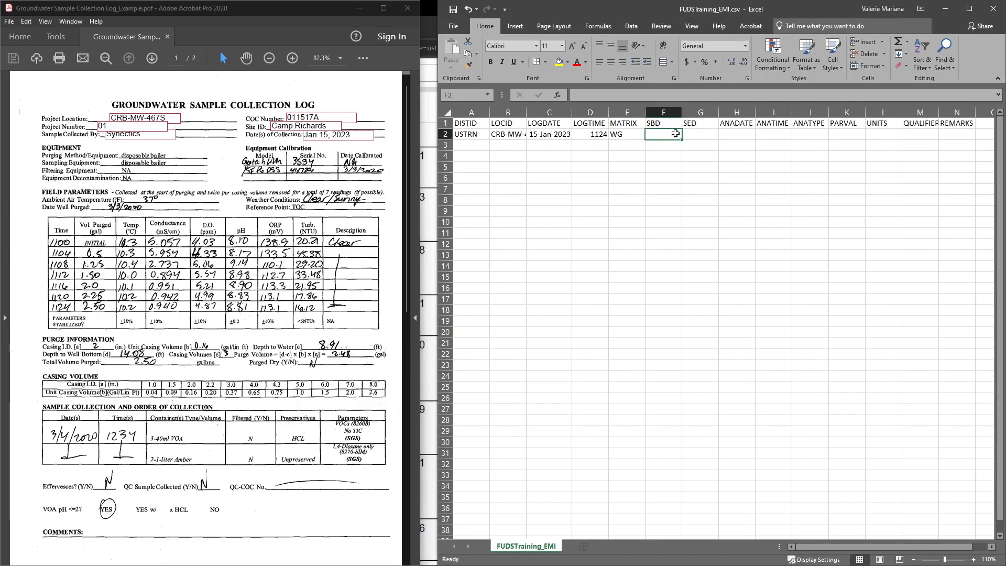
pyautogui.write('124.')
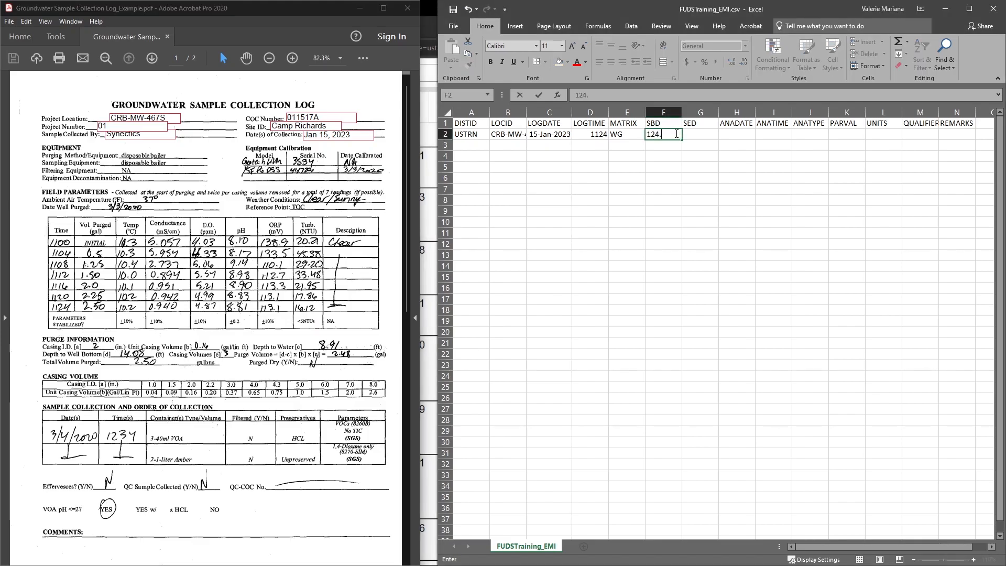
pyautogui.write('94')
pyautogui.click(691, 135)
pyautogui.write('134.94')
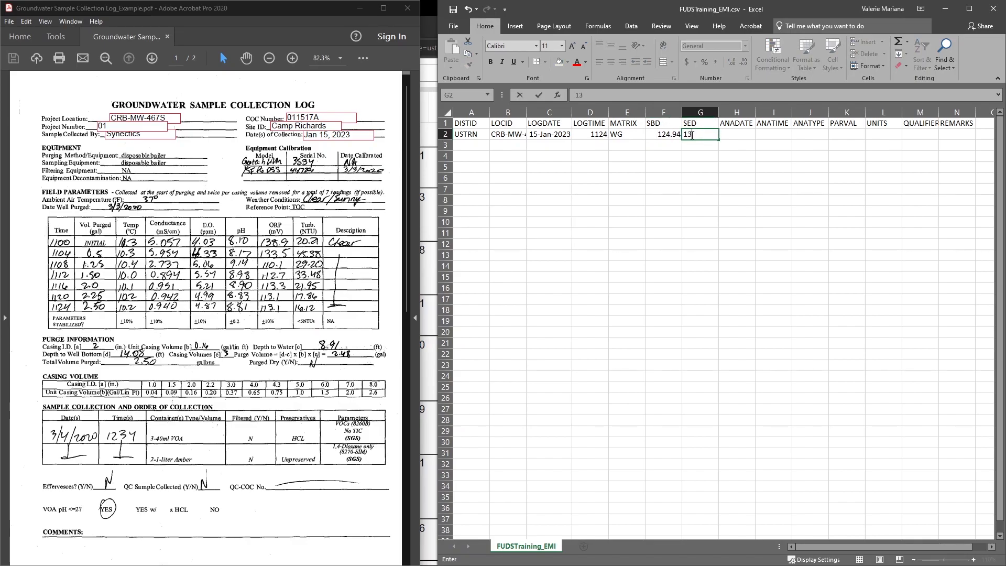
pyautogui.click(735, 137)
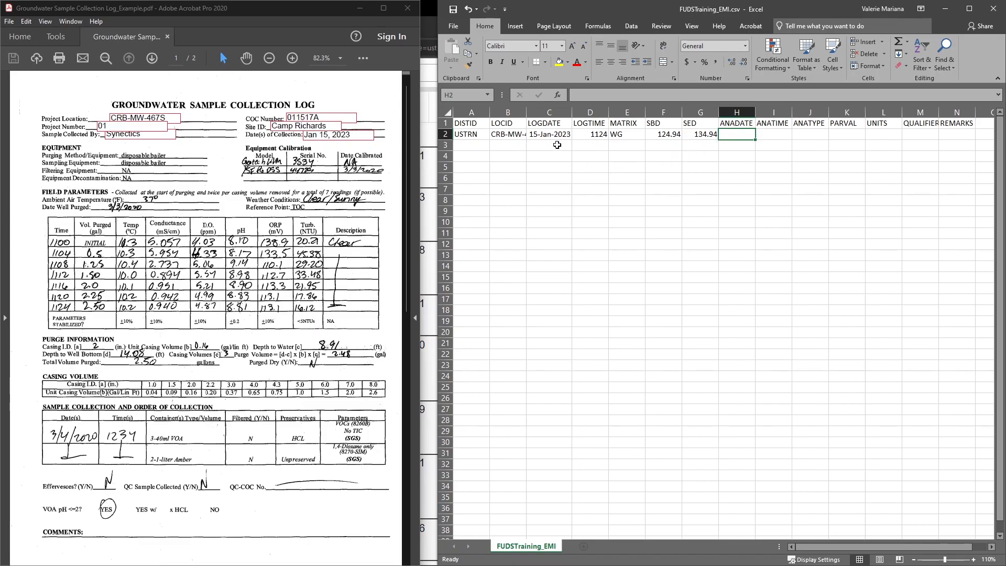
# Step: Copy the LOGDATE and LOGTIME values from C2:D2 to ANADATE and ANATIME in H2:I2, and widen column H to fit the date
pyautogui.moveTo(549, 135); pyautogui.dragTo(579, 135)
pyautogui.hotkey('ctrl', 'c')
pyautogui.click(736, 135)
pyautogui.hotkey('ctrl', 'v')
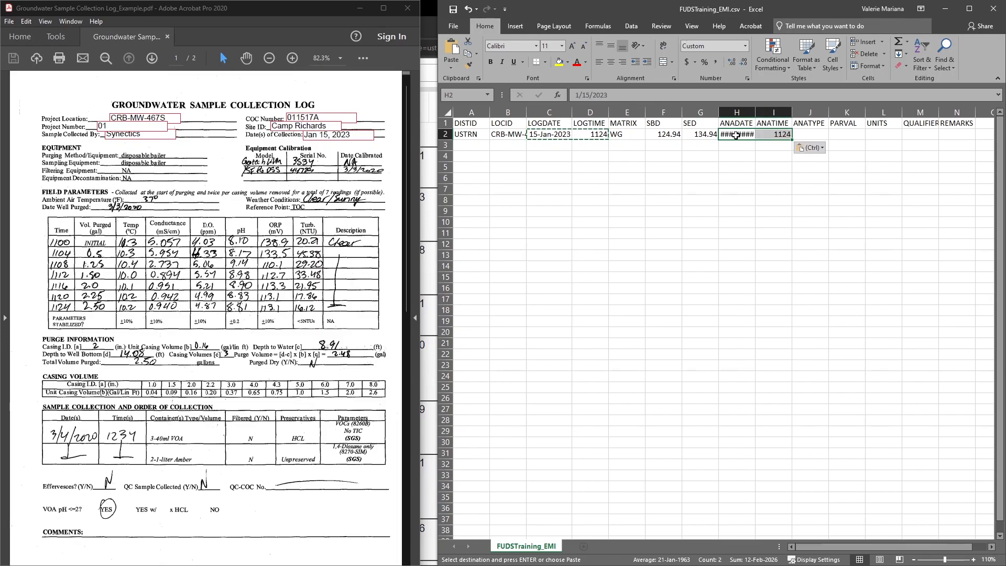
pyautogui.moveTo(755, 112); pyautogui.dragTo(765, 111)
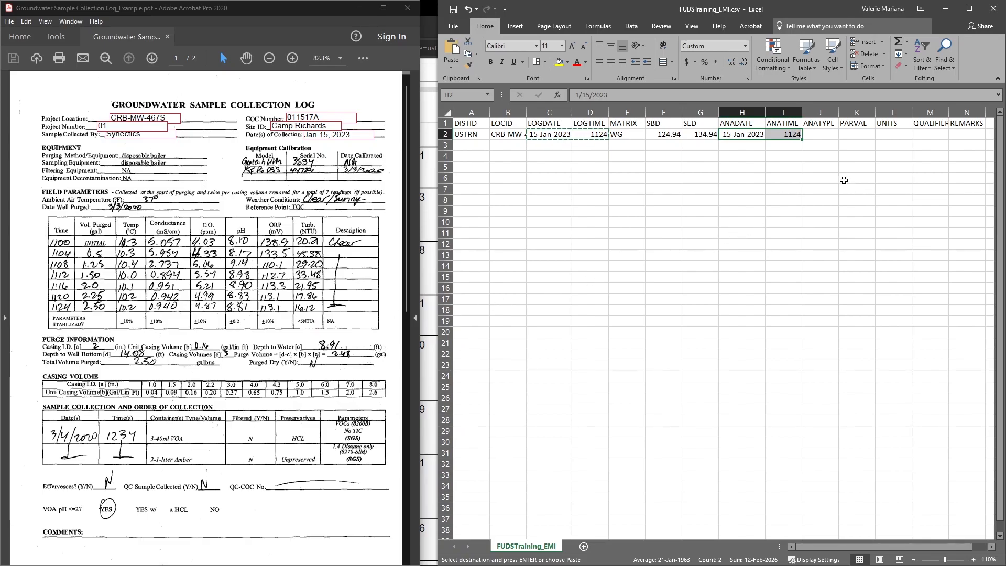
# Step: Enter the temperature reading in row 2: ANATYPE TEMP, PARVAL 10.2 and UNITS DEG_C
pyautogui.click(821, 135)
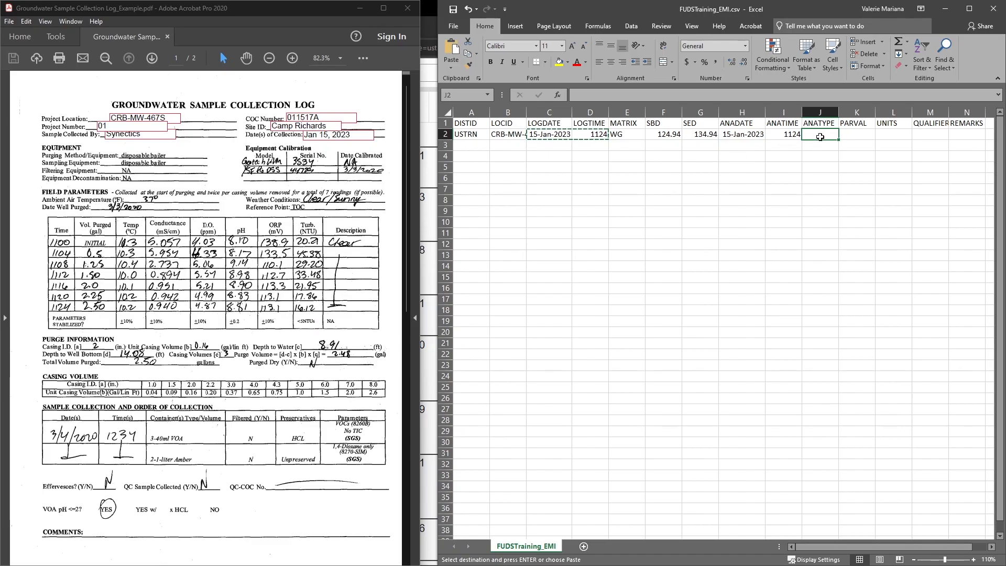
pyautogui.write('TEMP')
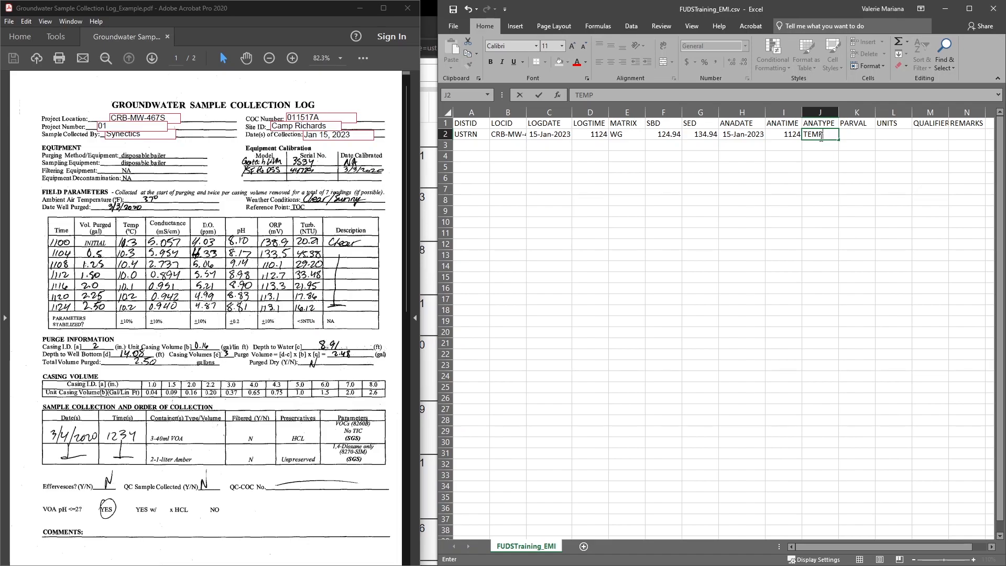
pyautogui.click(854, 136)
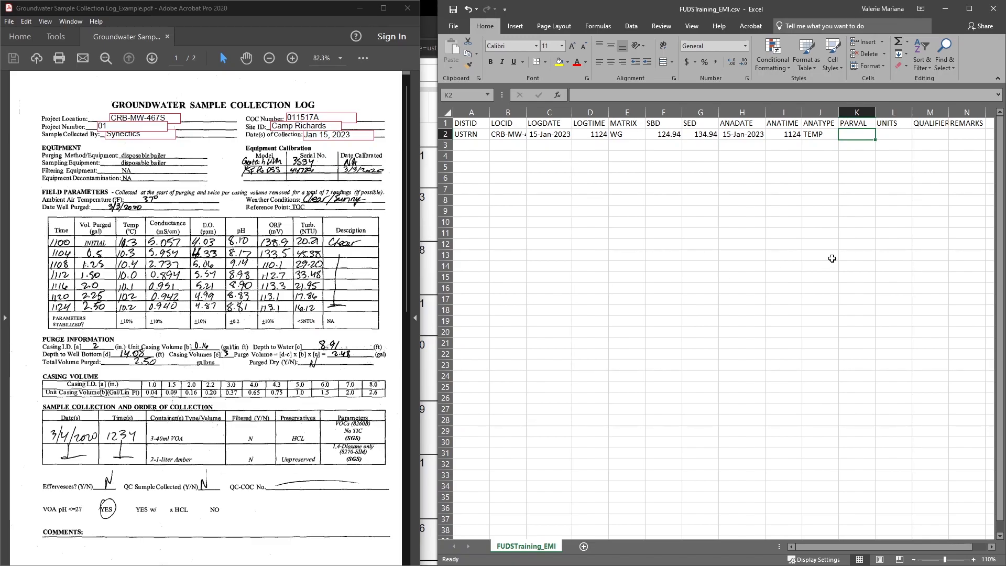
pyautogui.write('10.2')
pyautogui.press('Tab')
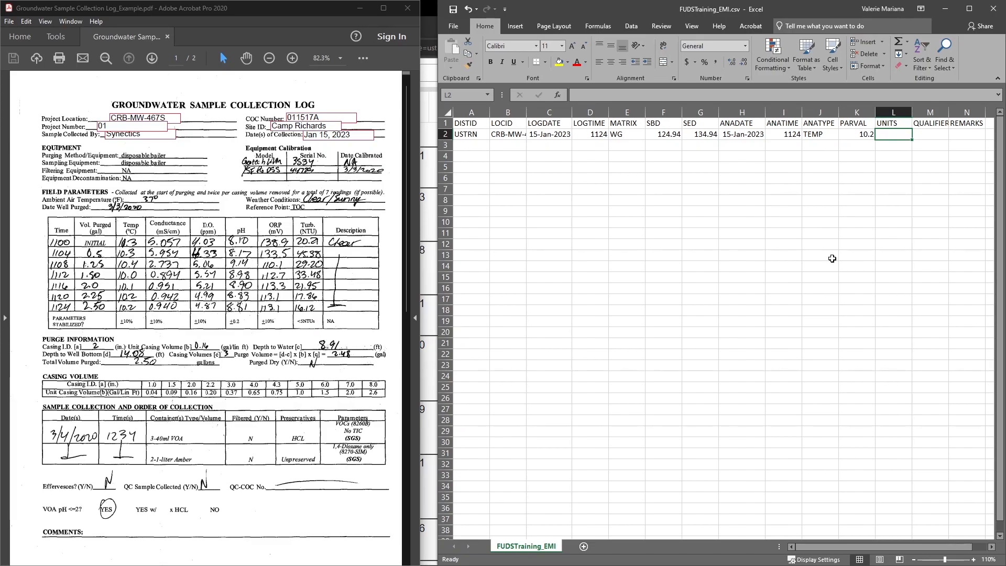
pyautogui.write('DEG_C')
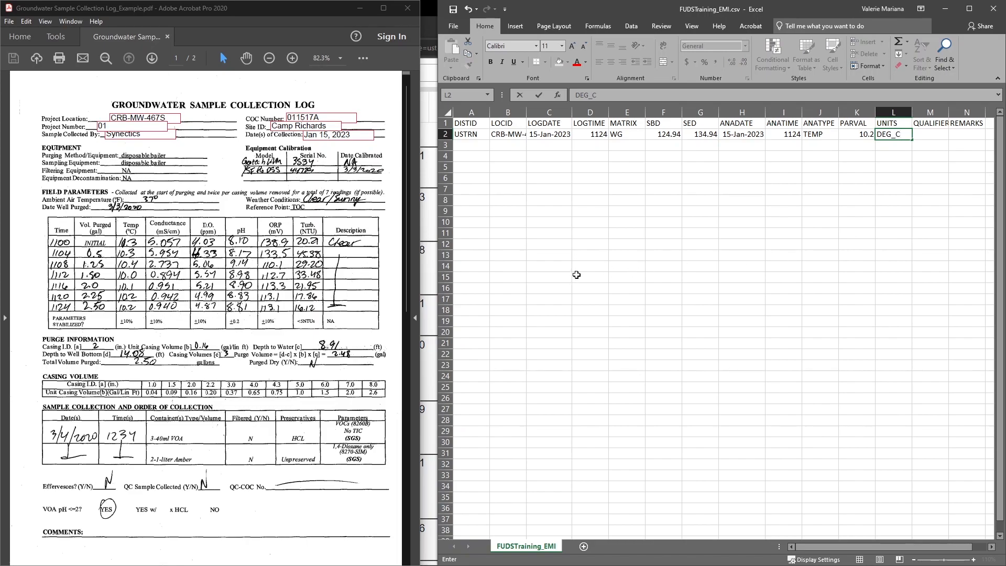
# Step: Check the QUALIFIER and REMARKS requirements in the specification report, and return to the sheet at QUALIFIER cell M2
pyautogui.click(434, 259)
pyautogui.scroll(-5, 313, 313)
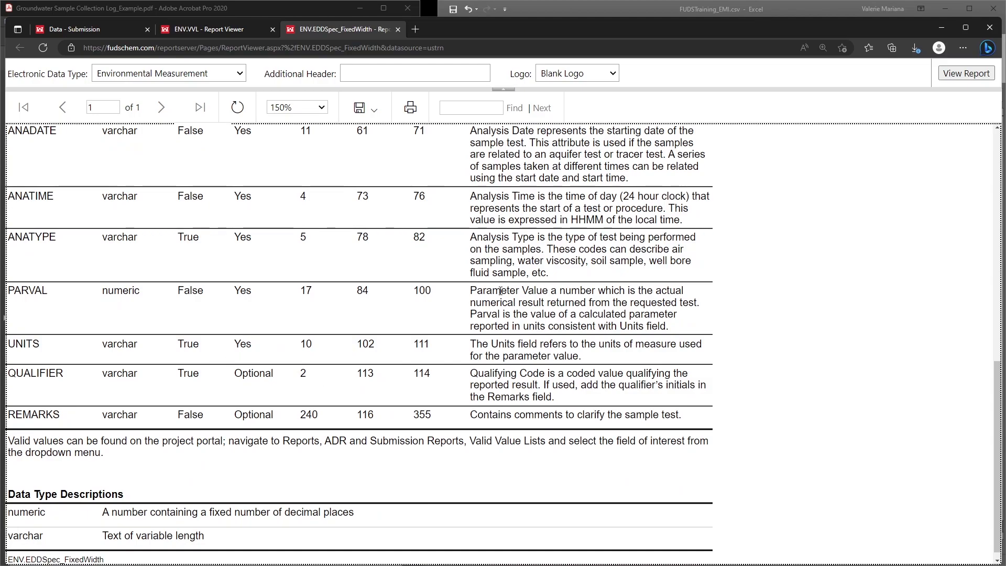
pyautogui.click(763, 6)
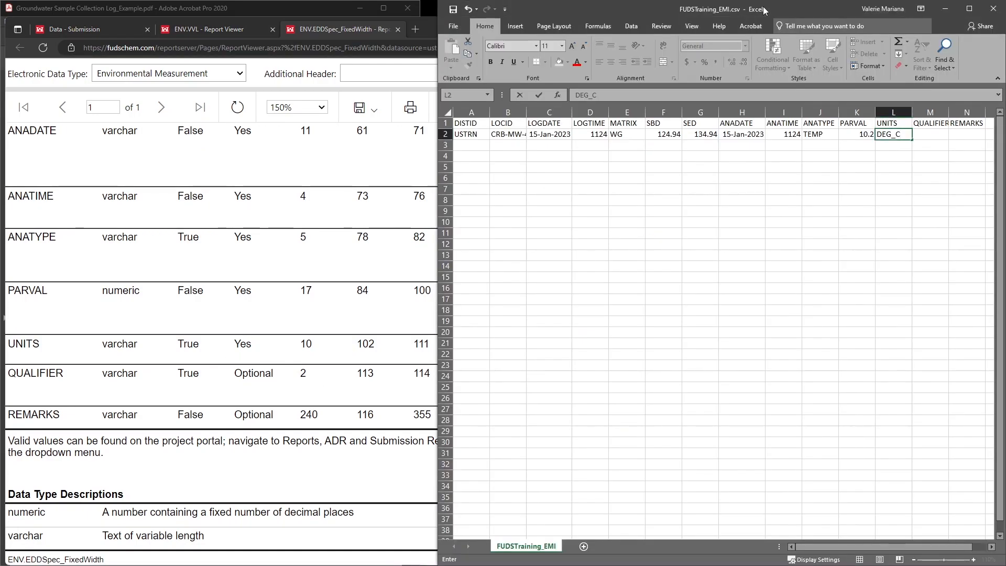
pyautogui.press('Tab')
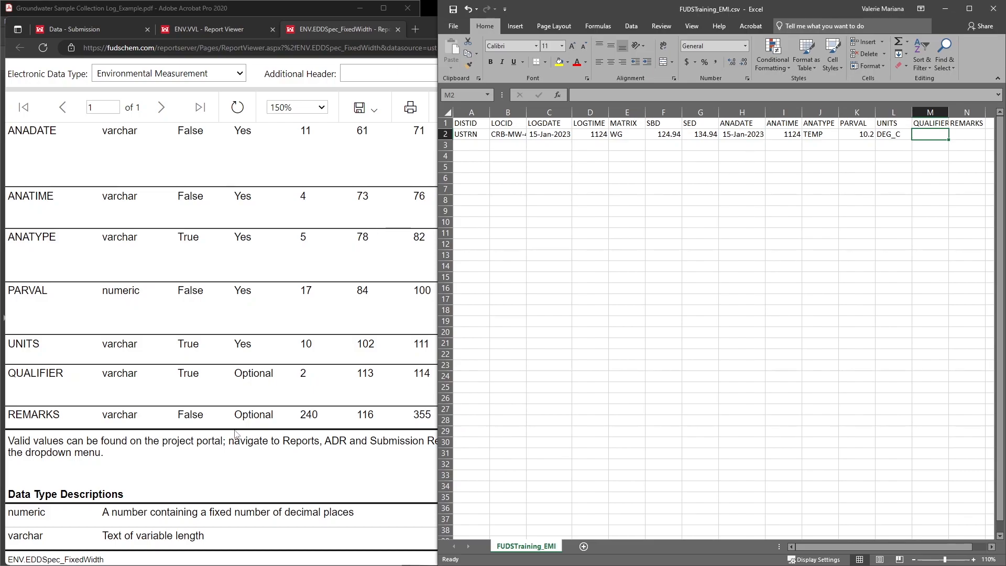
# Step: Bring up the sampling log and enter its description Clear as REMARKS in cell N2
pyautogui.click(143, 11)
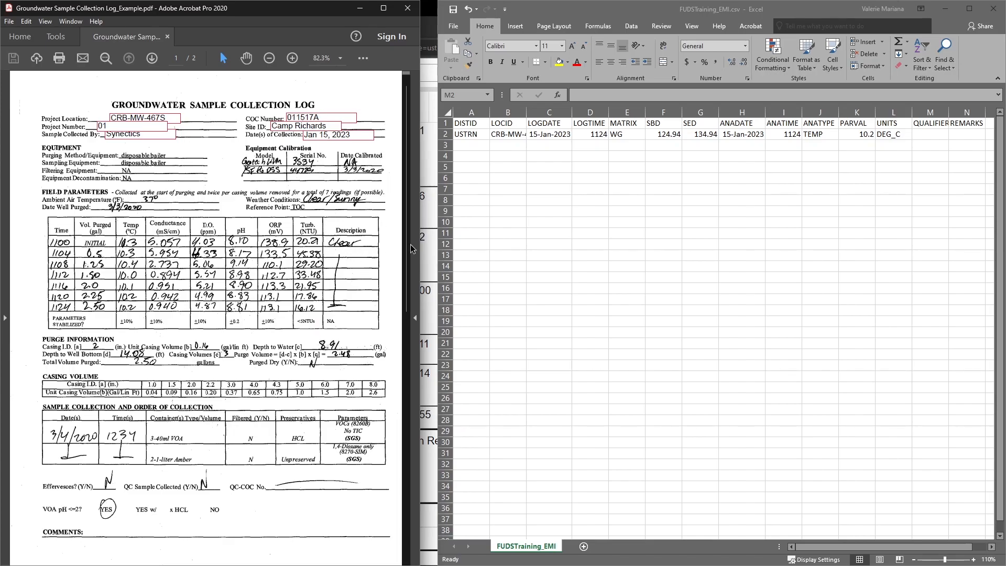
pyautogui.click(971, 135)
pyautogui.click(970, 136)
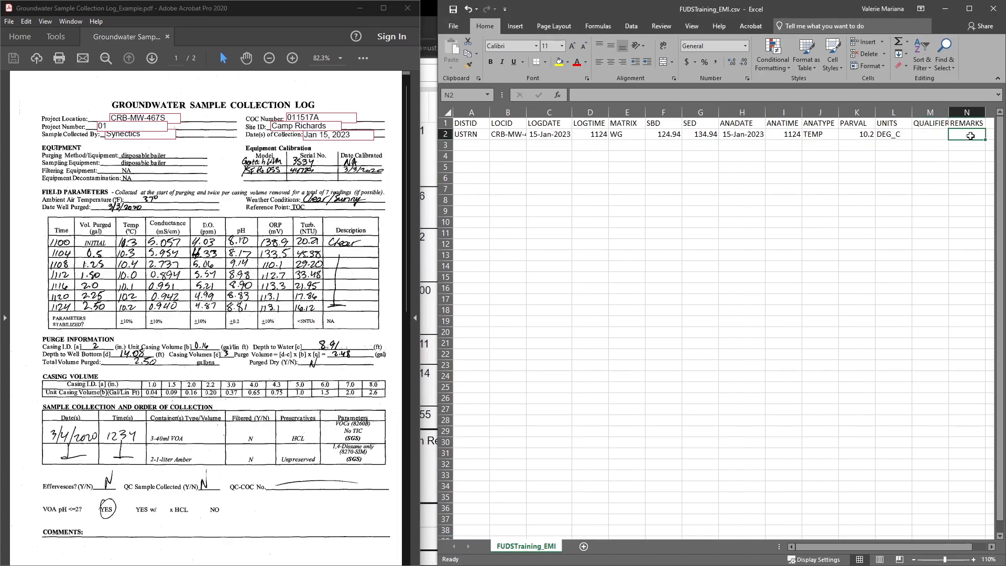
pyautogui.write('Clear')
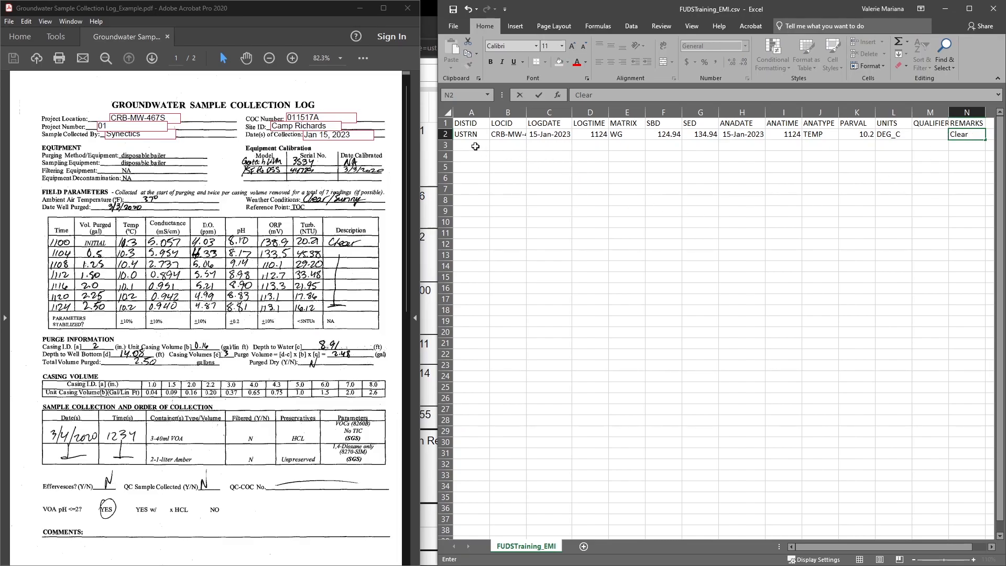
# Step: Switch to the completed FUDSTraining_EMI_Final.csv workbook and compare its CRB-MW-474S rows and ANATYPE entries with page 2 of the sampling log
pyautogui.click(475, 146)
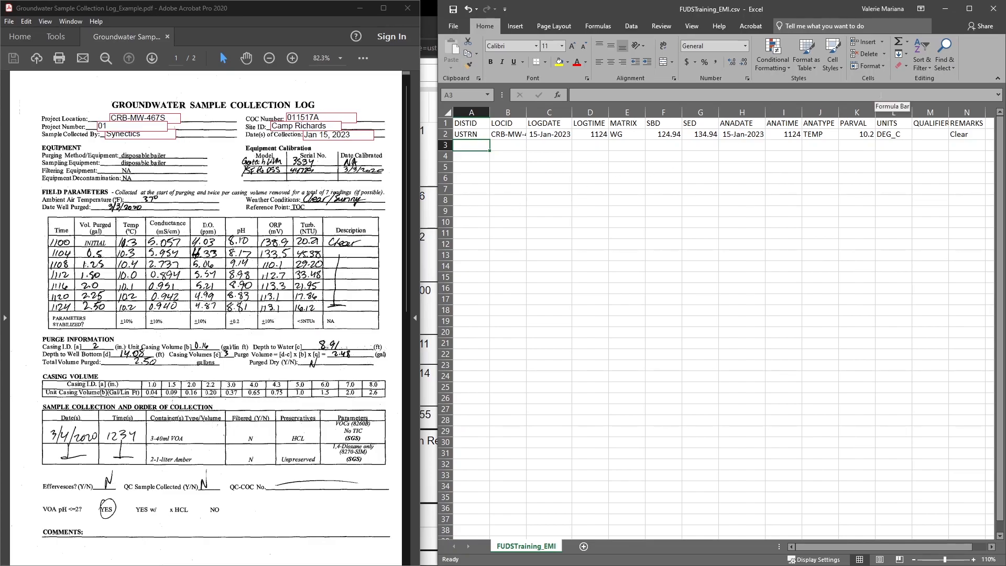
pyautogui.click(946, 9)
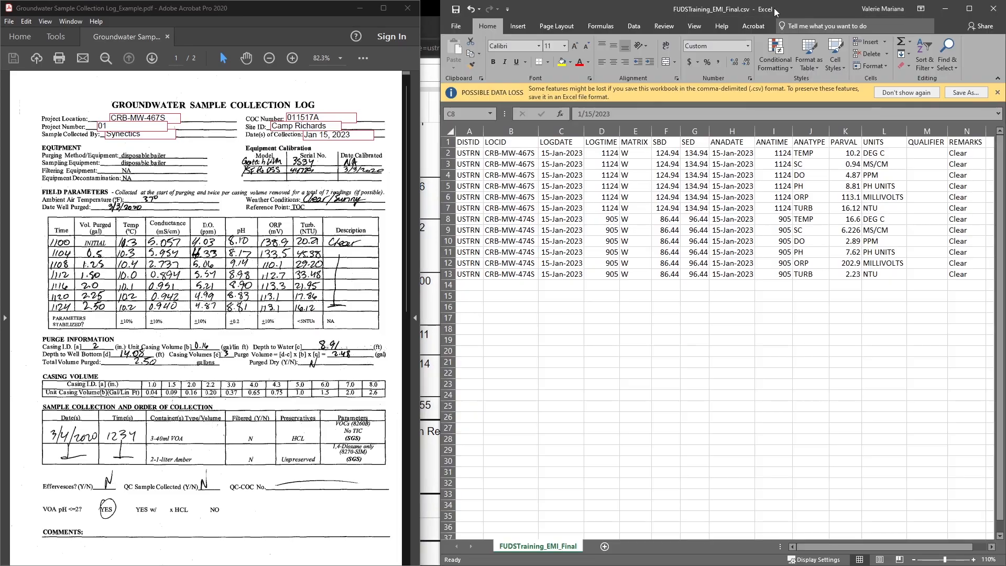
pyautogui.click(775, 11)
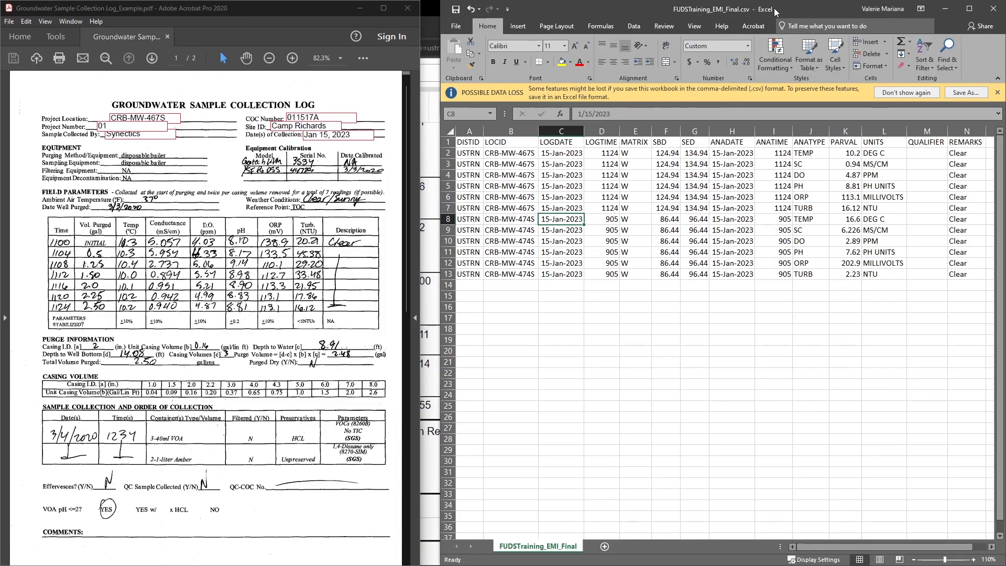
pyautogui.scroll(-8, 261, 241)
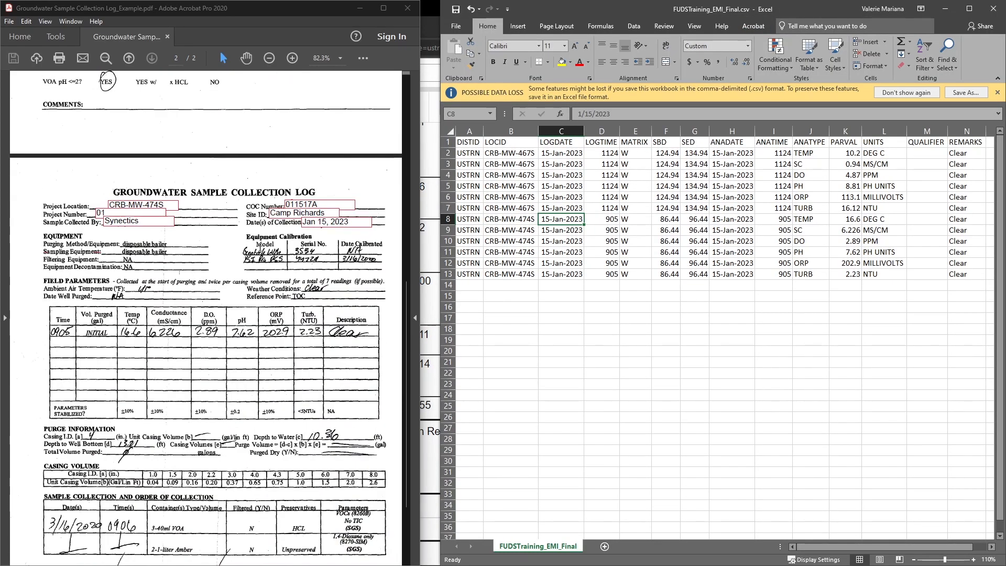
pyautogui.scroll(-2, 261, 245)
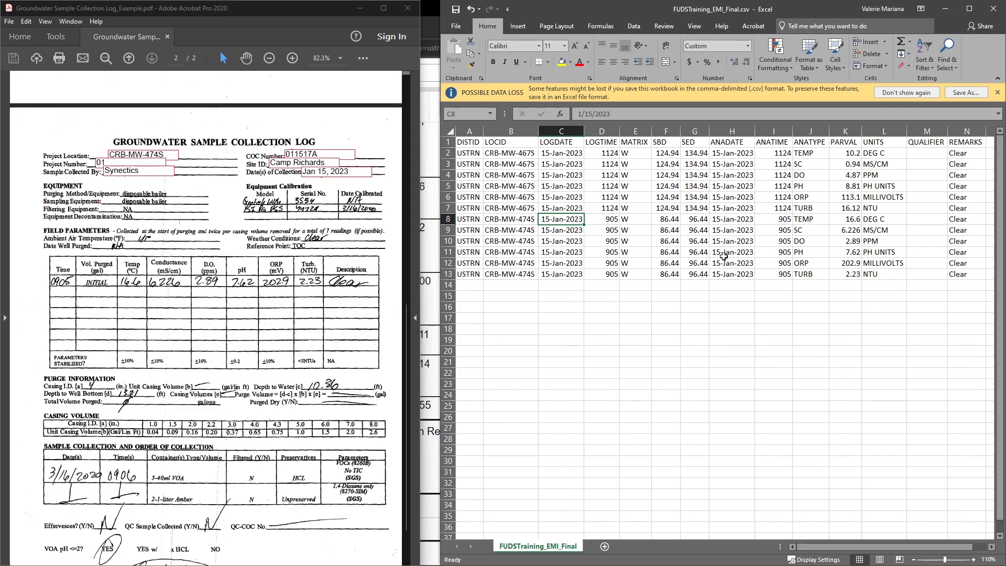
pyautogui.moveTo(810, 152); pyautogui.dragTo(815, 273)
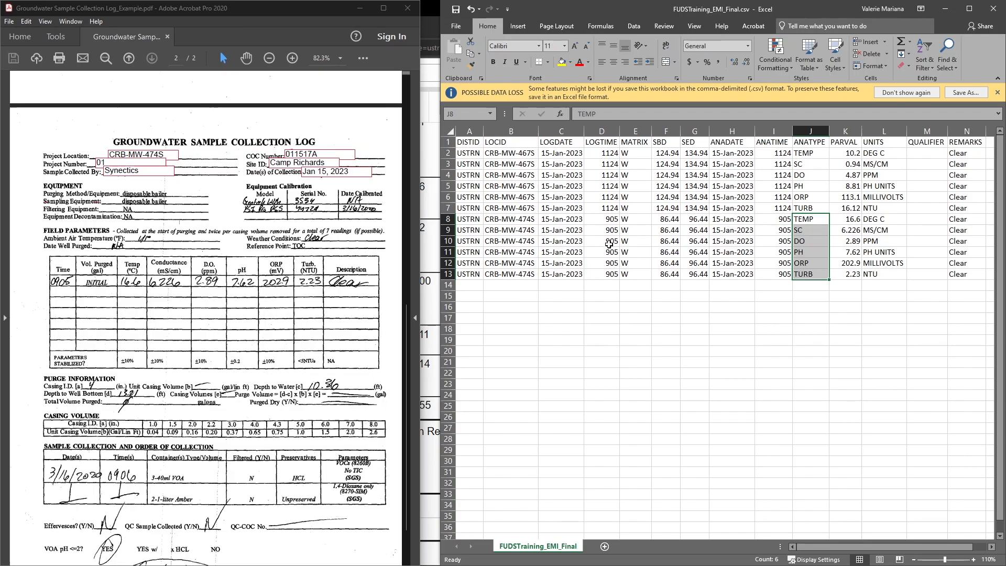
# Step: Apply the custom number format 0### to the LOGTIME and ANATIME values in D2:D13 and I2:I13
pyautogui.click(608, 158)
pyautogui.moveTo(609, 159); pyautogui.dragTo(608, 275)
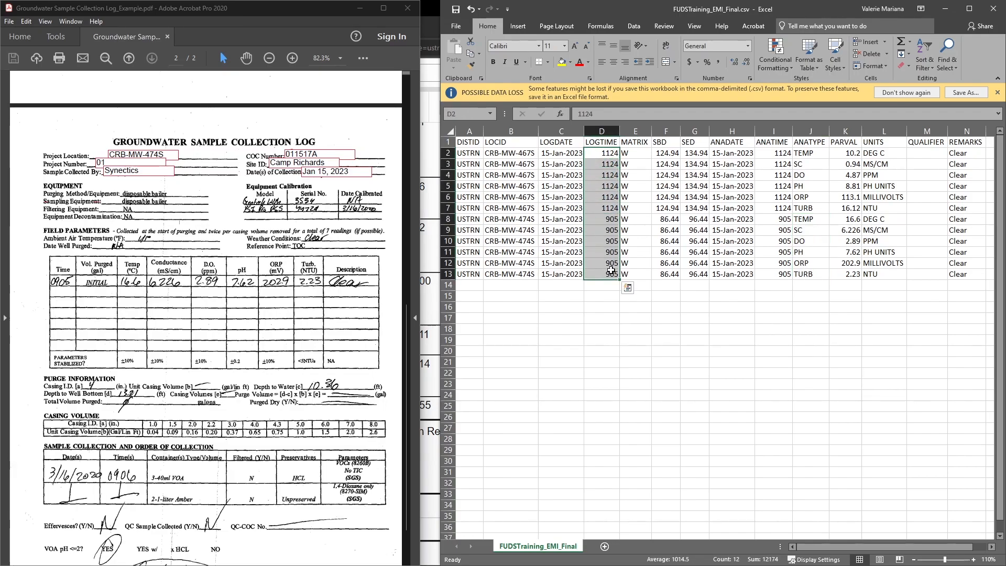
pyautogui.moveTo(781, 153); pyautogui.dragTo(779, 274)
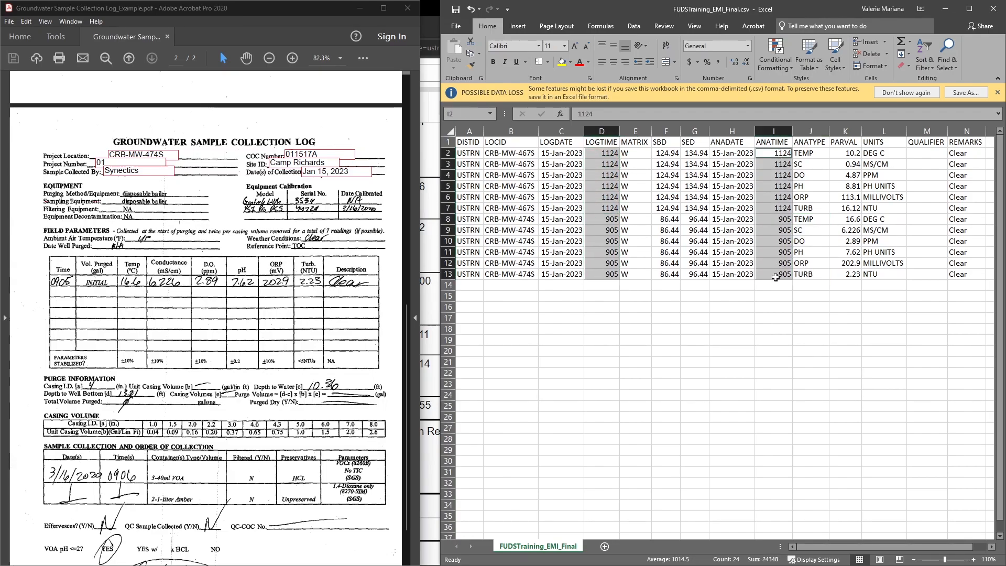
pyautogui.rightClick(776, 248)
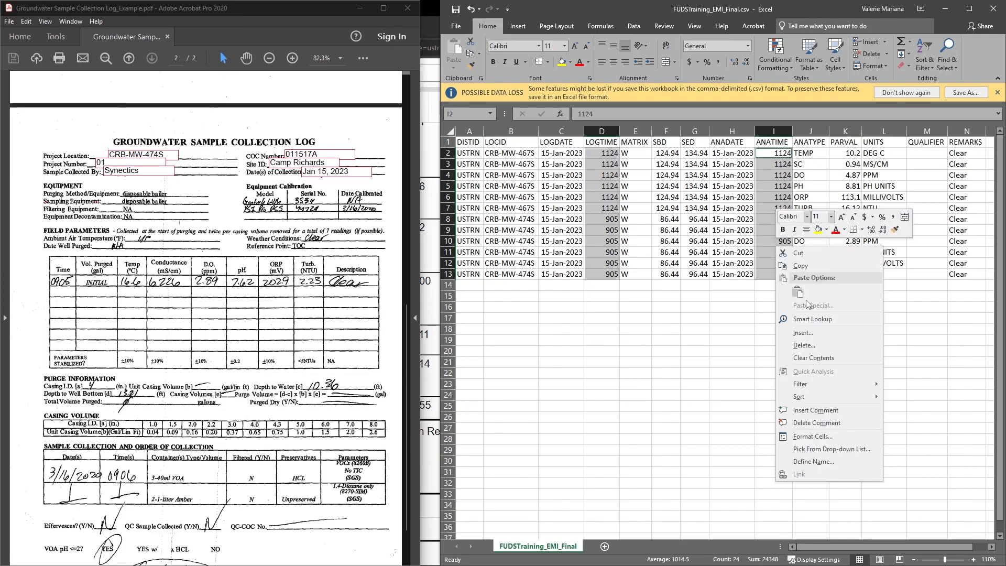
pyautogui.click(808, 433)
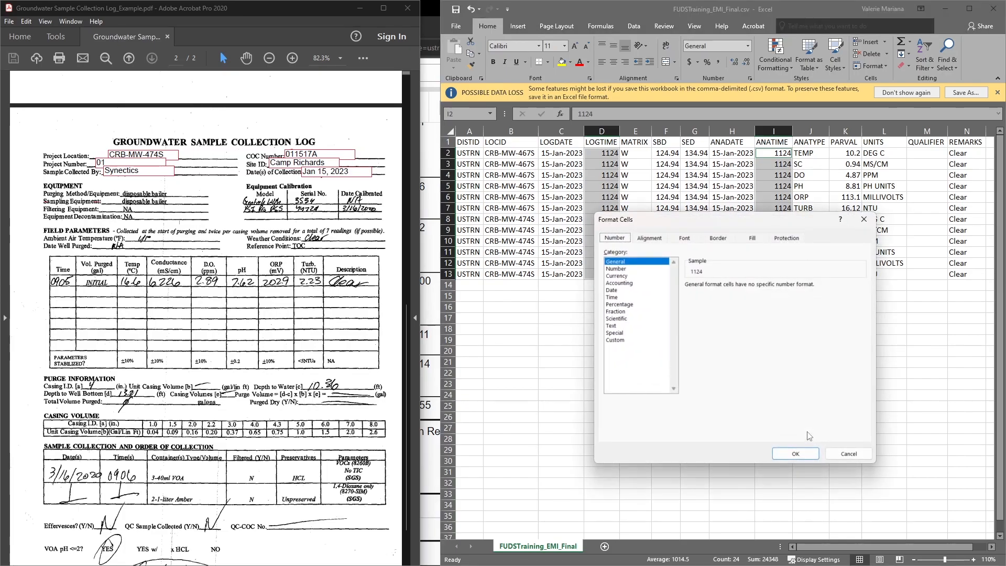
pyautogui.click(615, 340)
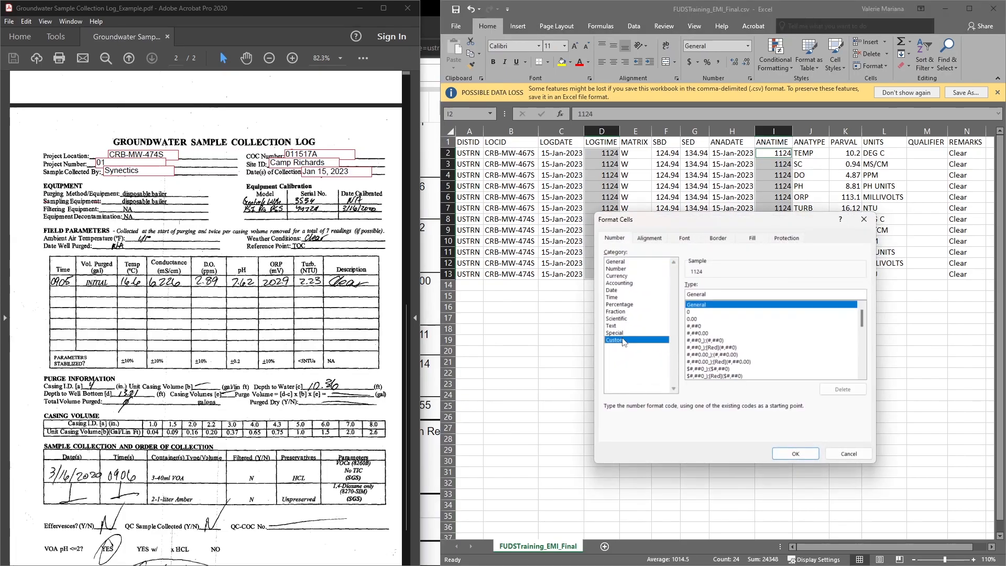
pyautogui.doubleClick(719, 294)
pyautogui.press('BackSpace')
pyautogui.write('0###')
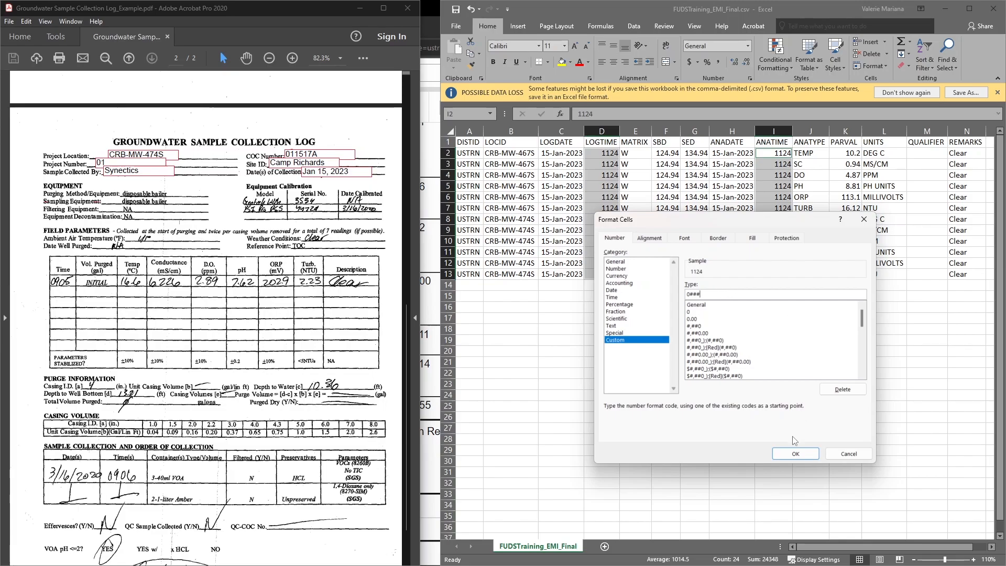
pyautogui.click(792, 455)
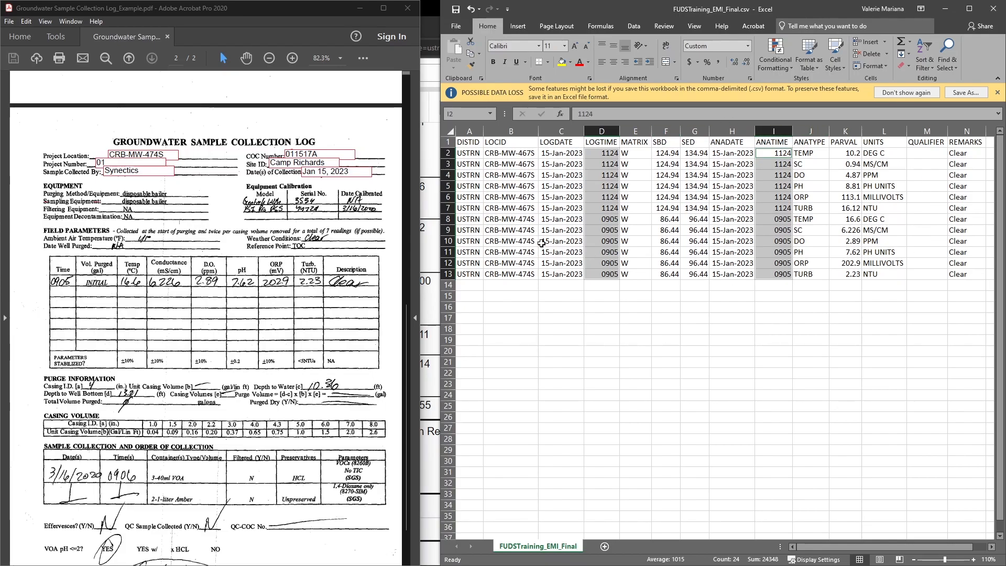
# Step: Save the workbook as FUDSTraining_EMI_Final.csv in comma-delimited CSV format in the Uploads folder, replacing the existing file
pyautogui.click(458, 26)
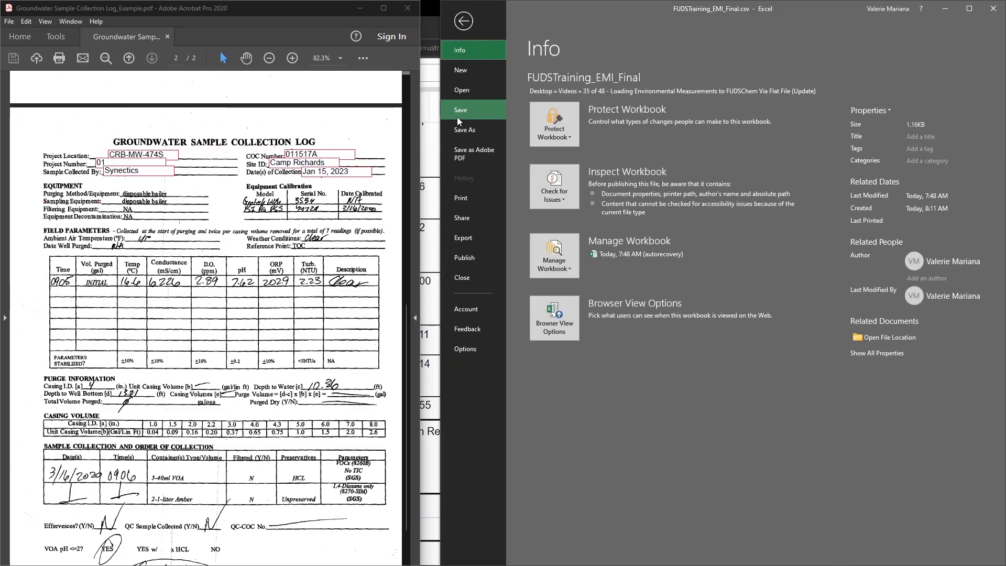
pyautogui.click(459, 130)
pyautogui.click(784, 102)
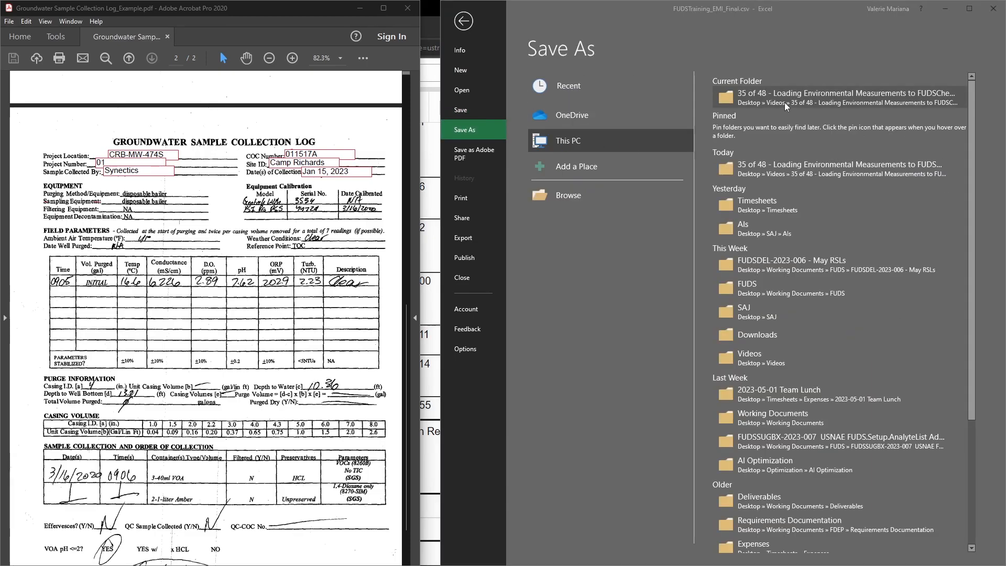
pyautogui.doubleClick(545, 85)
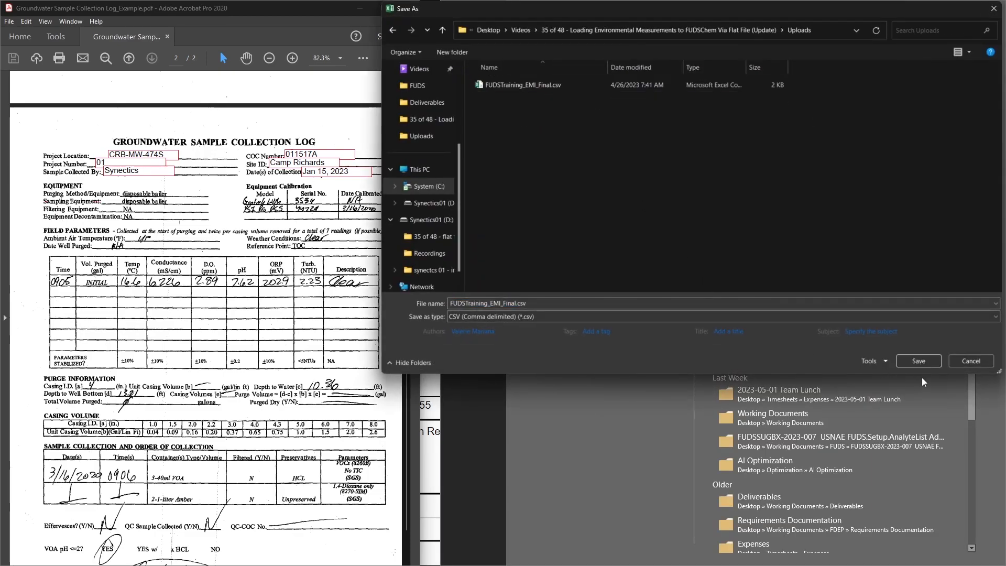
pyautogui.click(930, 365)
pyautogui.click(530, 293)
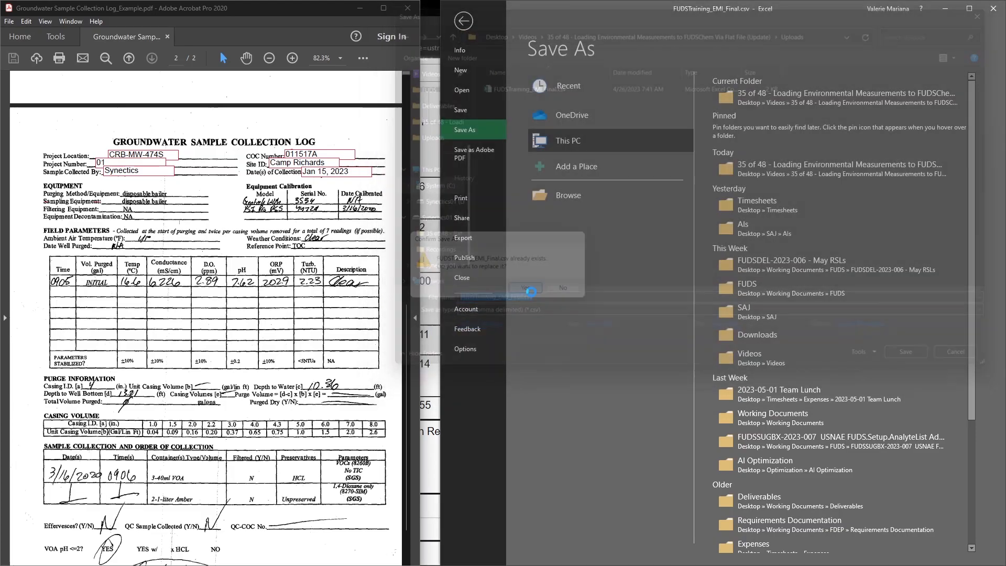
# Step: Switch to the Data - Submission page in FUDSChem and upload FUDSTraining_EMI_Final.csv from the Uploads folder as a CSV file
pyautogui.click(429, 250)
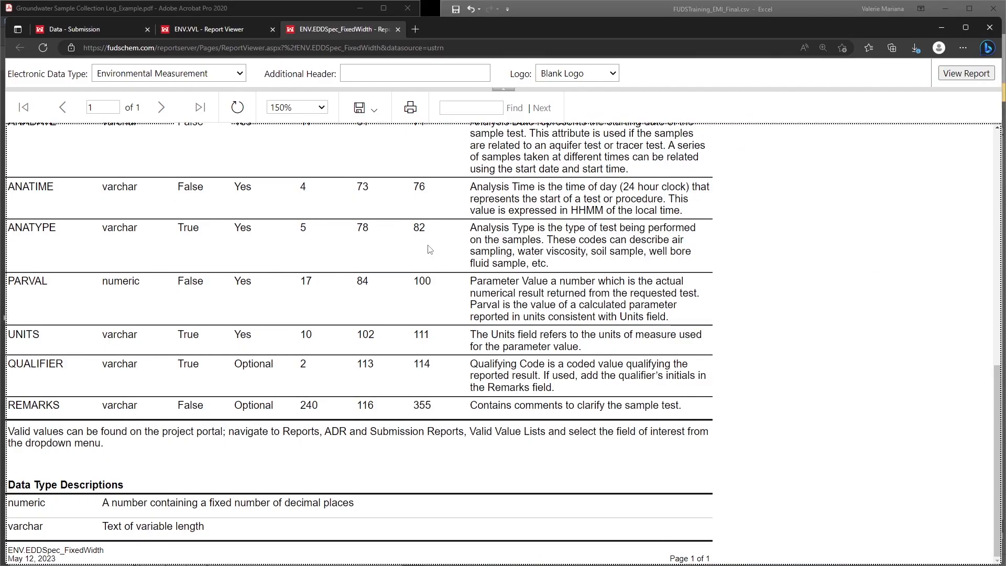
pyautogui.click(74, 30)
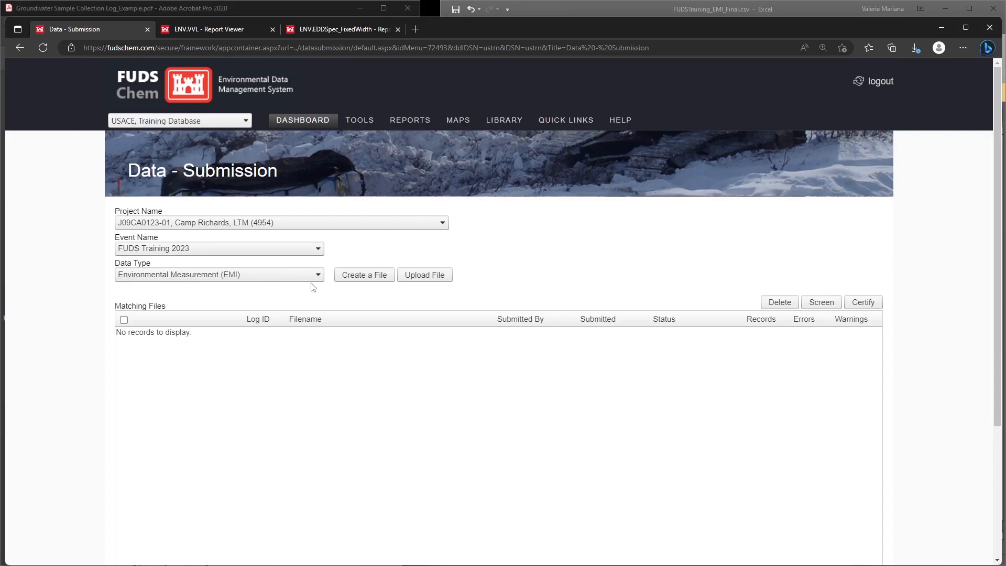
pyautogui.click(443, 276)
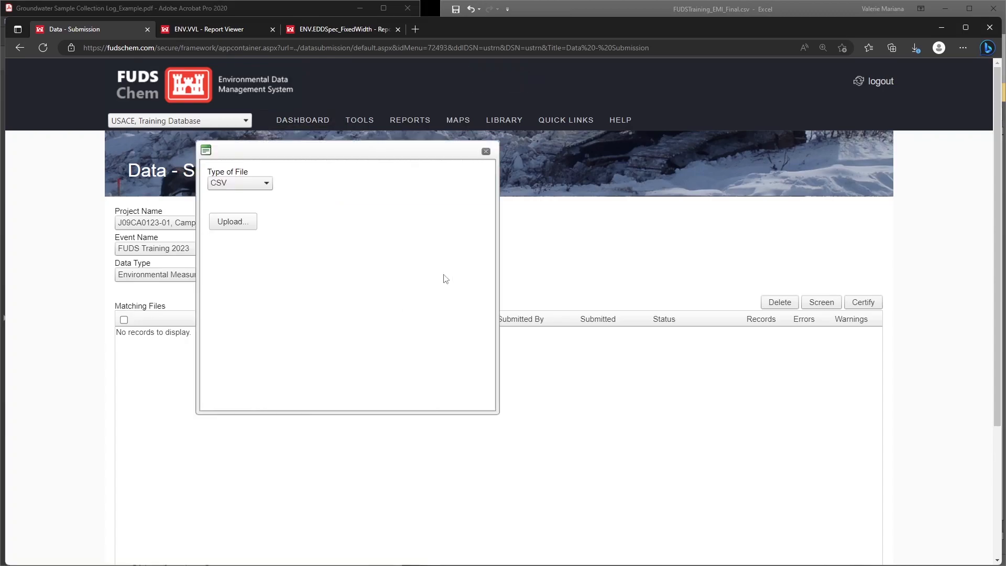
pyautogui.click(234, 221)
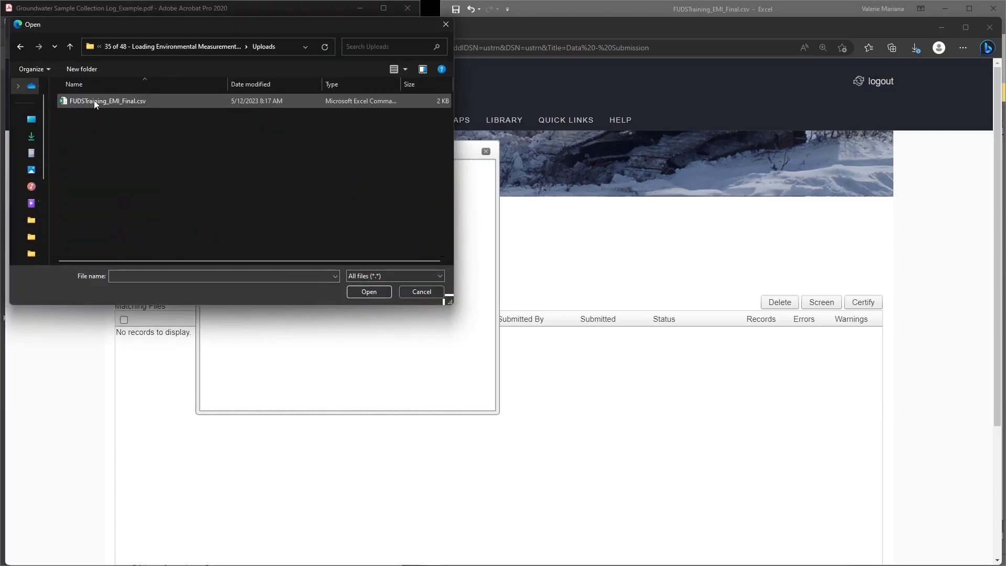
pyautogui.click(95, 103)
pyautogui.click(360, 291)
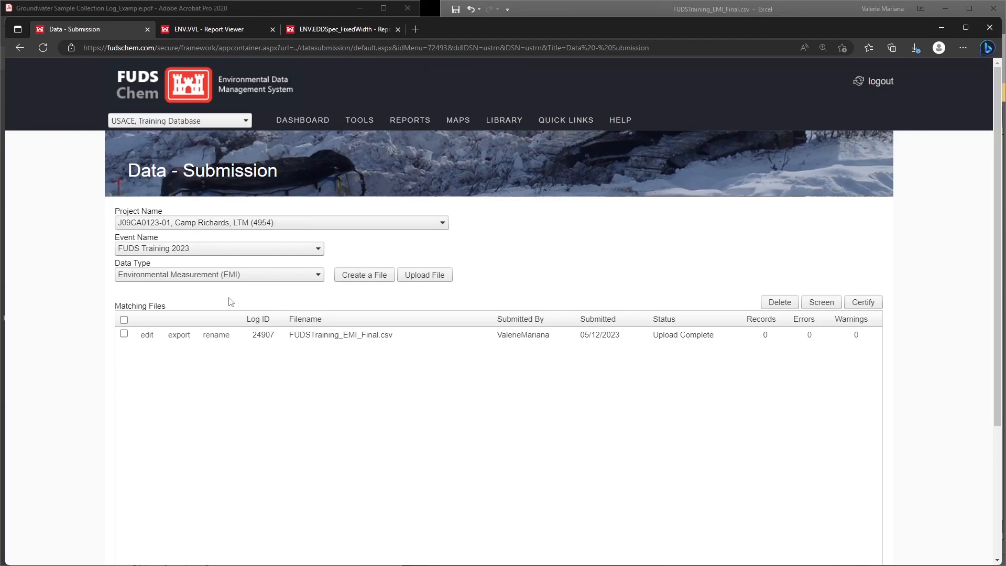
# Step: Screen the uploaded FUDSTraining_EMI_Final.csv file and clear its selection in the matching files list
pyautogui.click(124, 334)
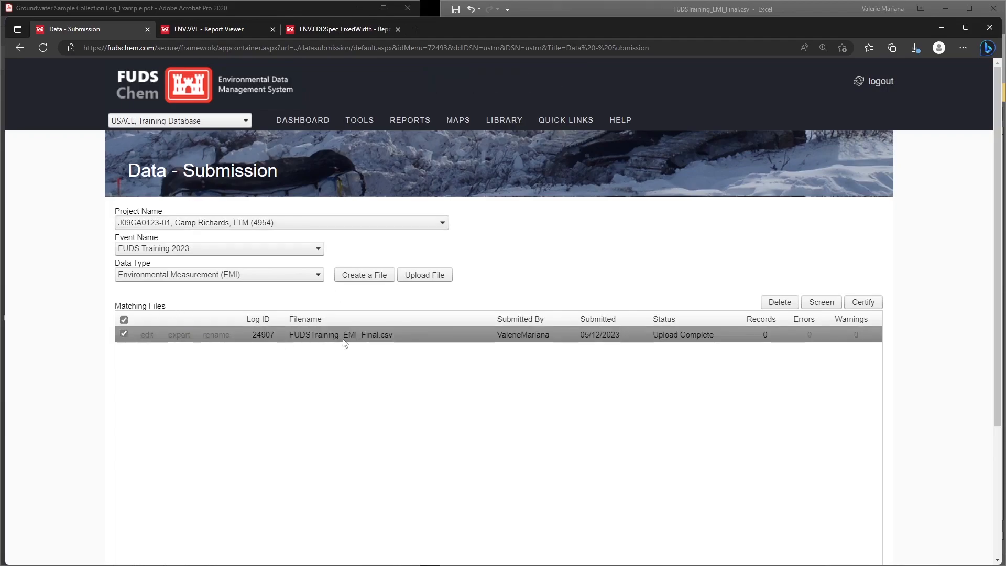
pyautogui.click(822, 303)
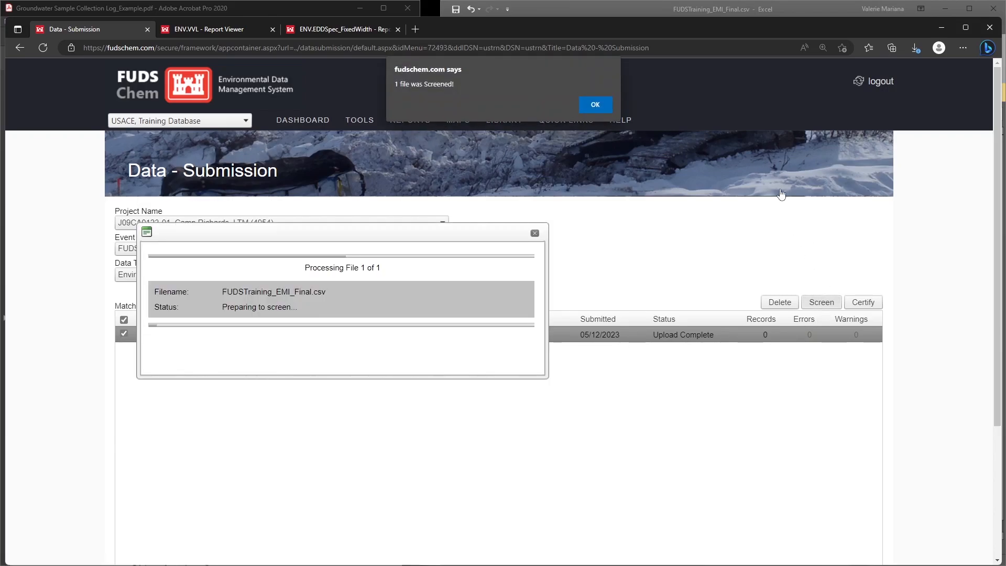
pyautogui.click(595, 102)
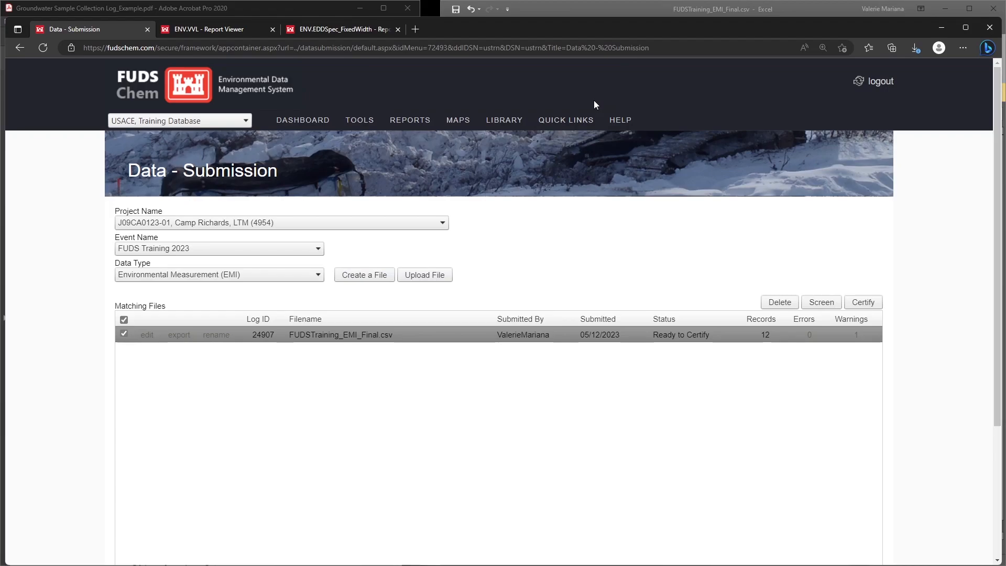
pyautogui.click(744, 337)
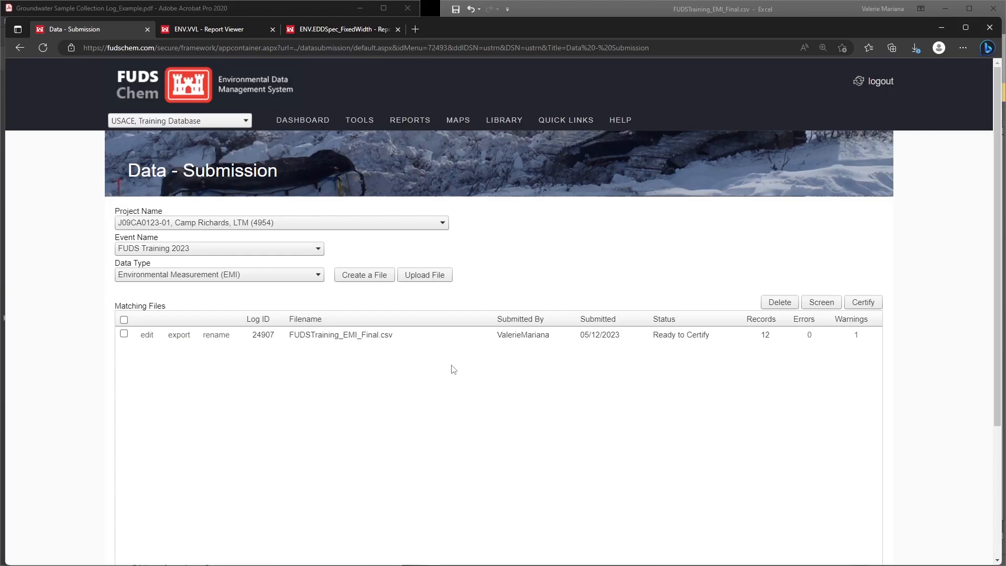
# Step: Rename the uploaded FUDSTraining_EMI_Final.csv file as EMI_CampRichards_1Q2023
pyautogui.click(215, 337)
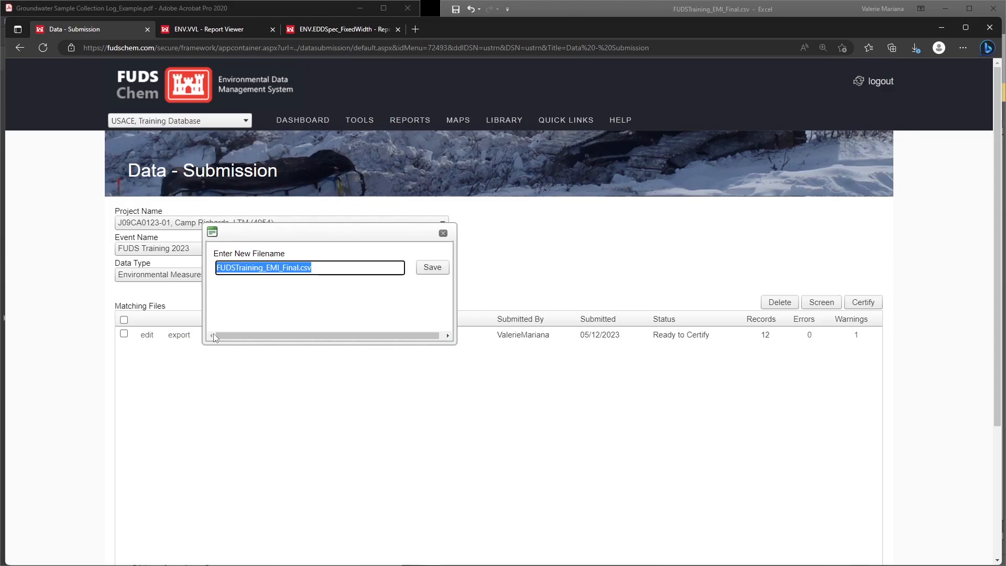
pyautogui.write('EMI_')
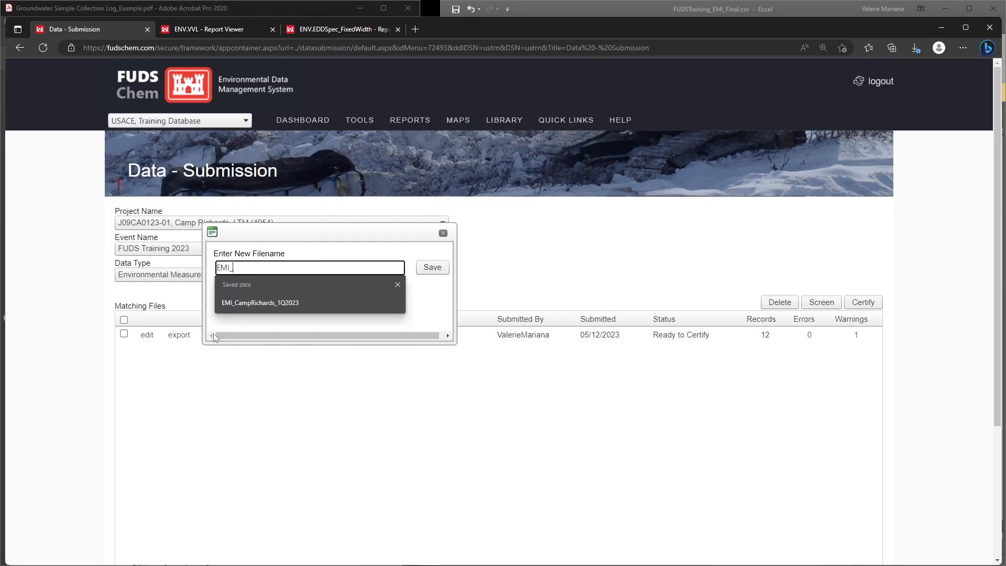
pyautogui.write('CampRichards)1')
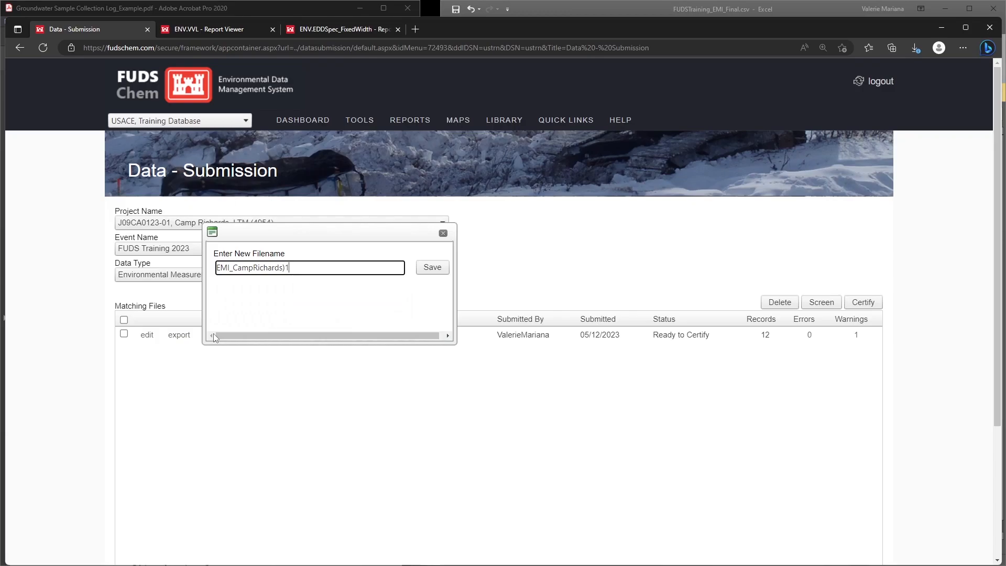
pyautogui.write('Q2023')
pyautogui.press('Left')
pyautogui.press('Left')
pyautogui.press('BackSpace')
pyautogui.write('_')
pyautogui.click(432, 268)
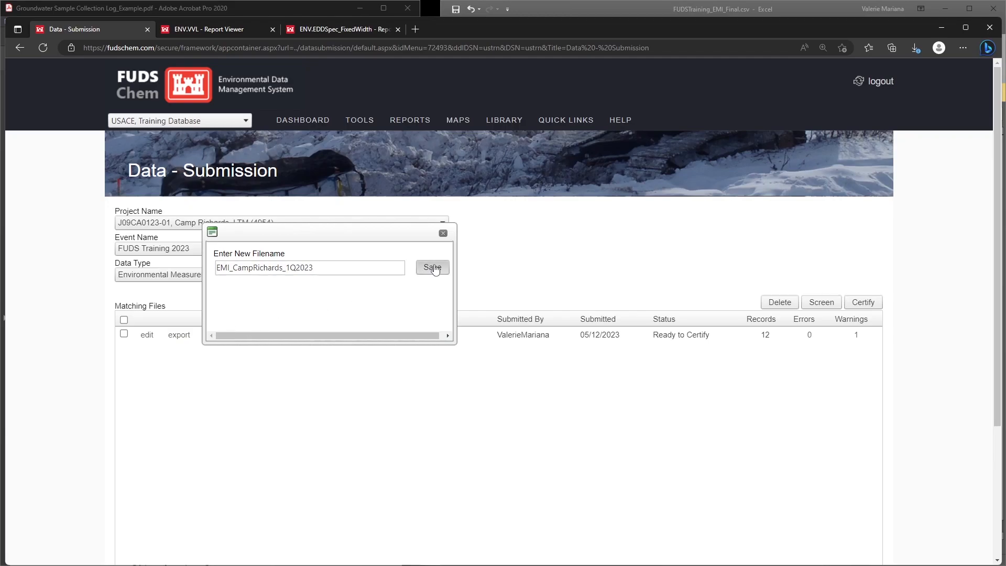
# Step: Certify the renamed EMI_CampRichards_1Q2023 submission file and acknowledge the completion notice
pyautogui.click(124, 333)
pyautogui.click(862, 304)
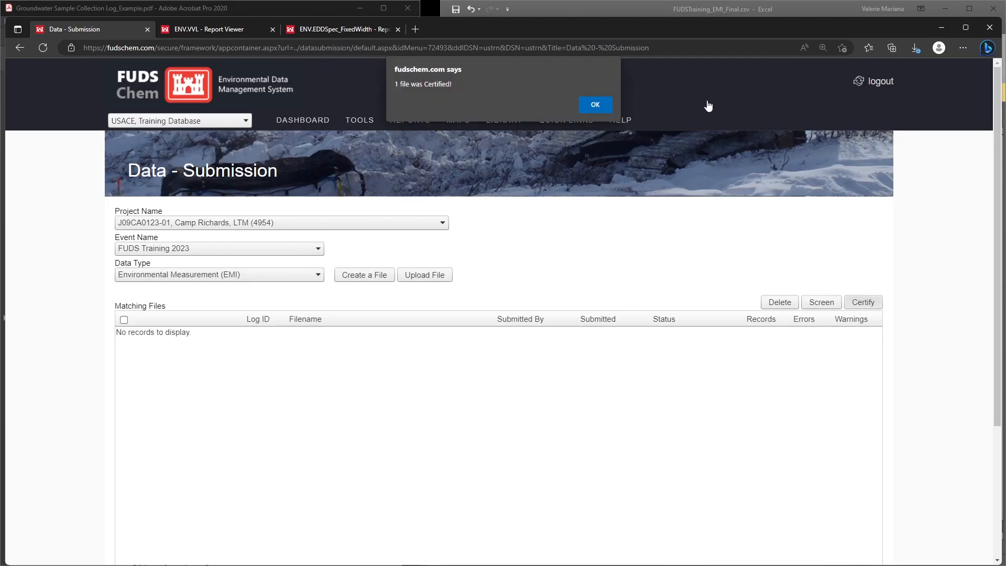
pyautogui.click(599, 104)
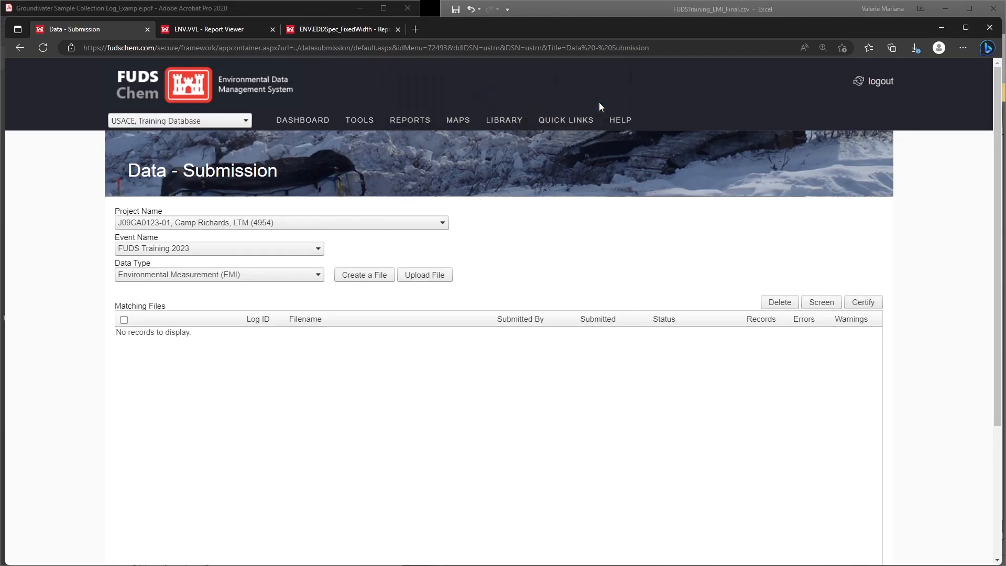